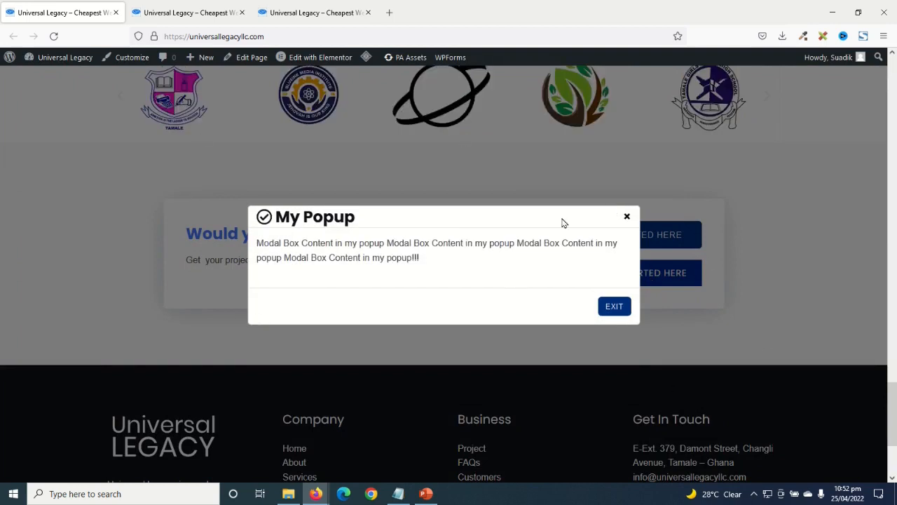
# - Preview the My Popup text, the Subscribe to My Newsletter popup and the Request A Quote form
pyautogui.moveTo(434, 266); pyautogui.dragTo(252, 245)
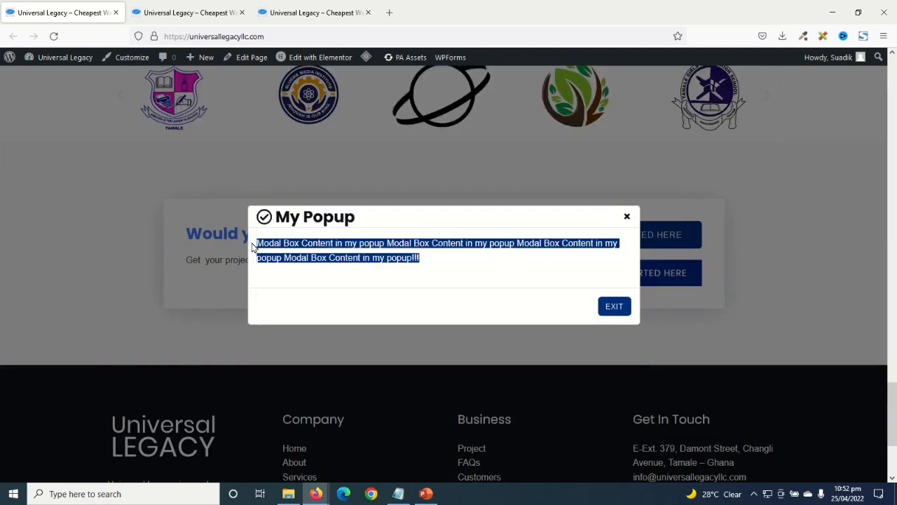
pyautogui.hotkey('ctrl', 'Tab')
pyautogui.click(627, 331)
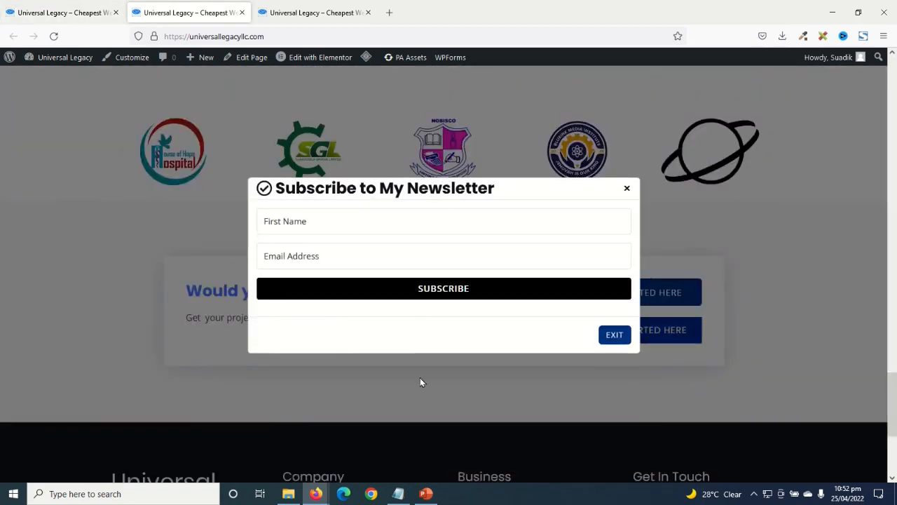
pyautogui.click(283, 12)
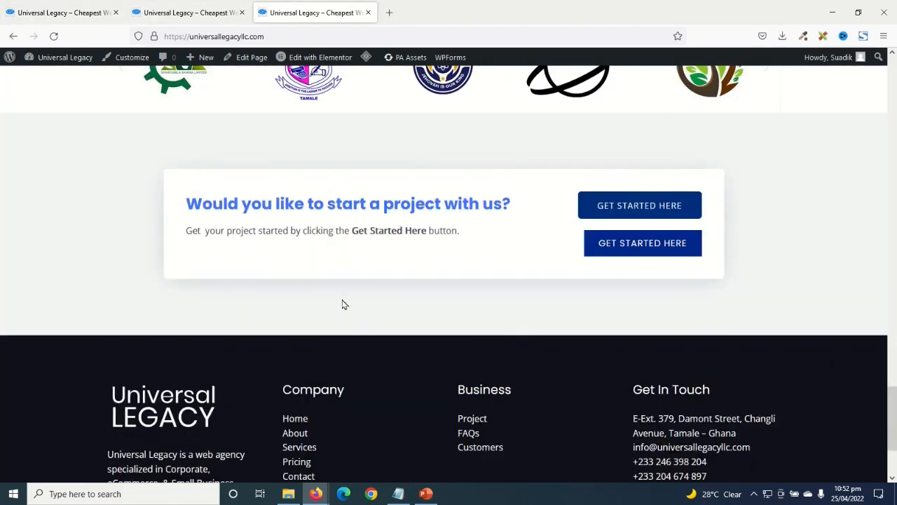
pyautogui.click(625, 245)
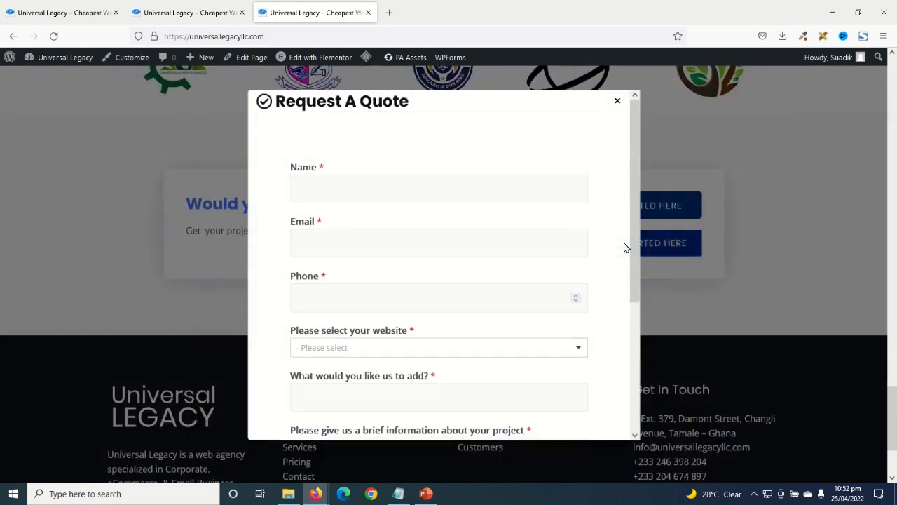
pyautogui.scroll(-3, 483, 278)
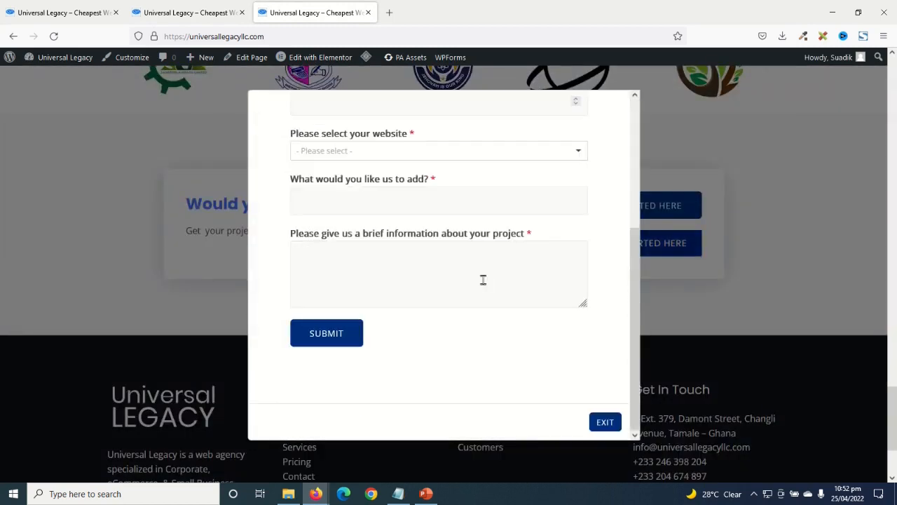
pyautogui.scroll(3, 482, 278)
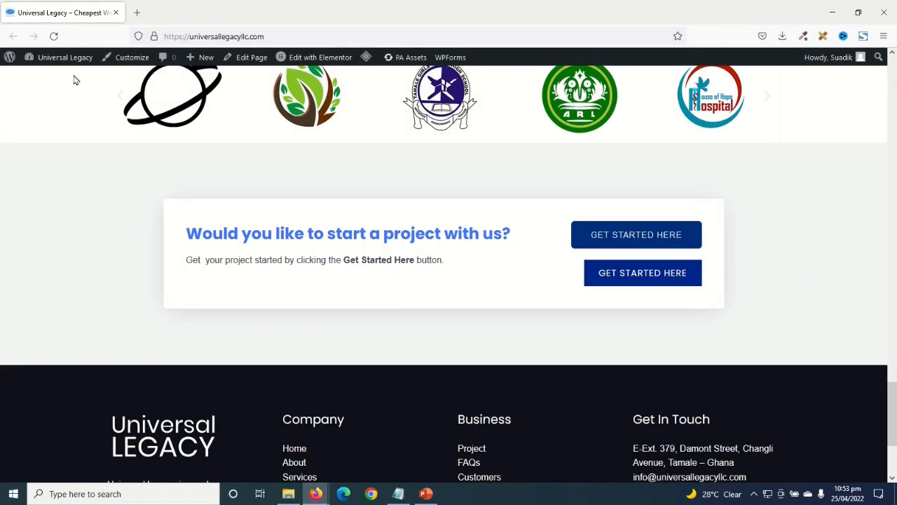
# - Search the Add New plugins page for 'premium addons'
pyautogui.moveTo(62, 59)
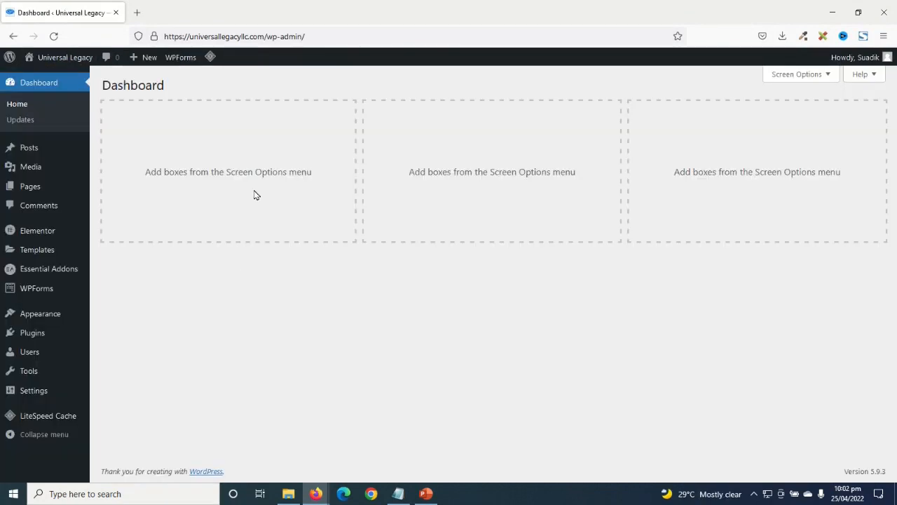
pyautogui.moveTo(27, 339)
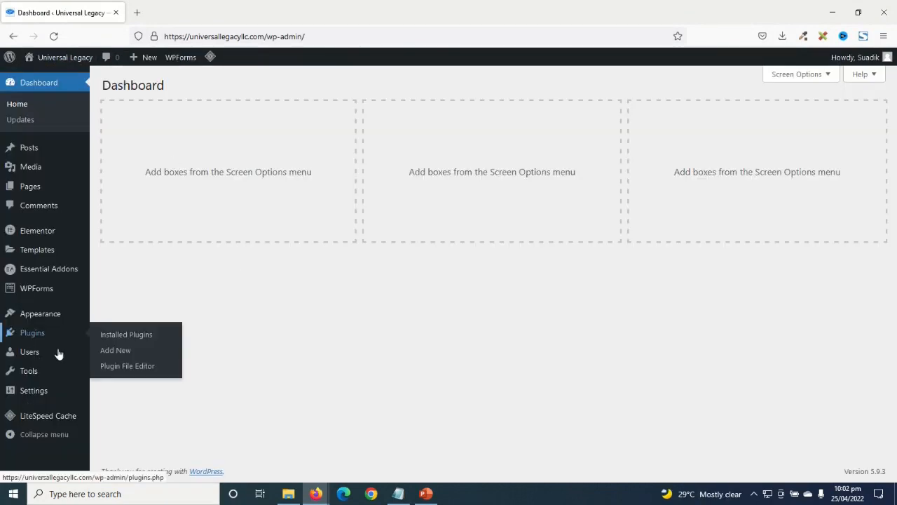
pyautogui.click(116, 352)
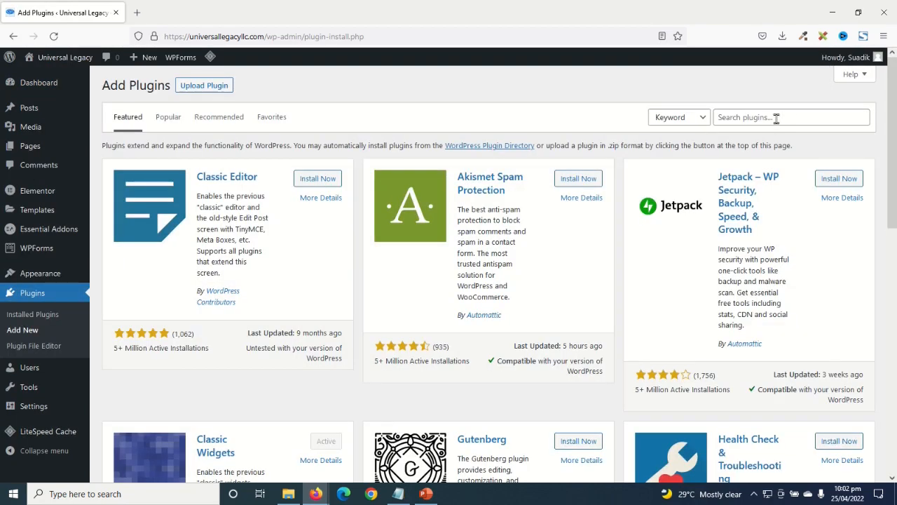
pyautogui.click(778, 117)
pyautogui.write('pr')
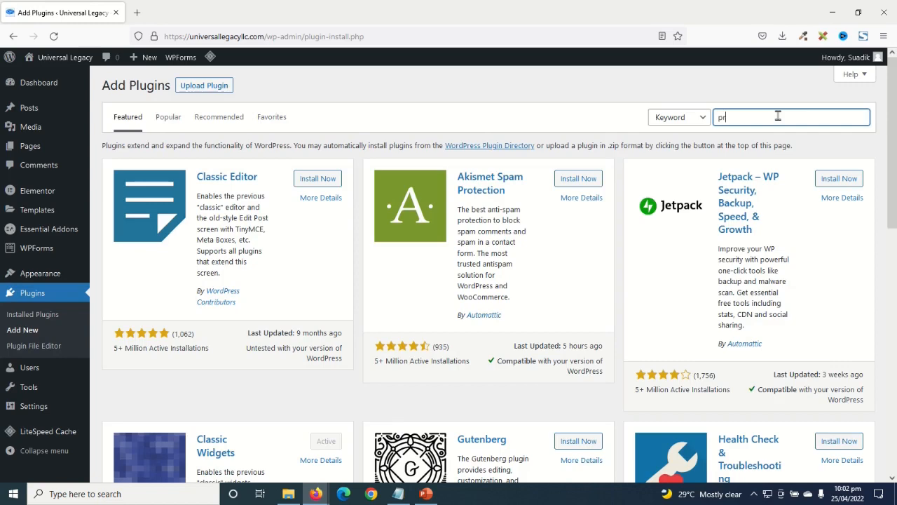
pyautogui.write('emium addons')
pyautogui.press('Return')
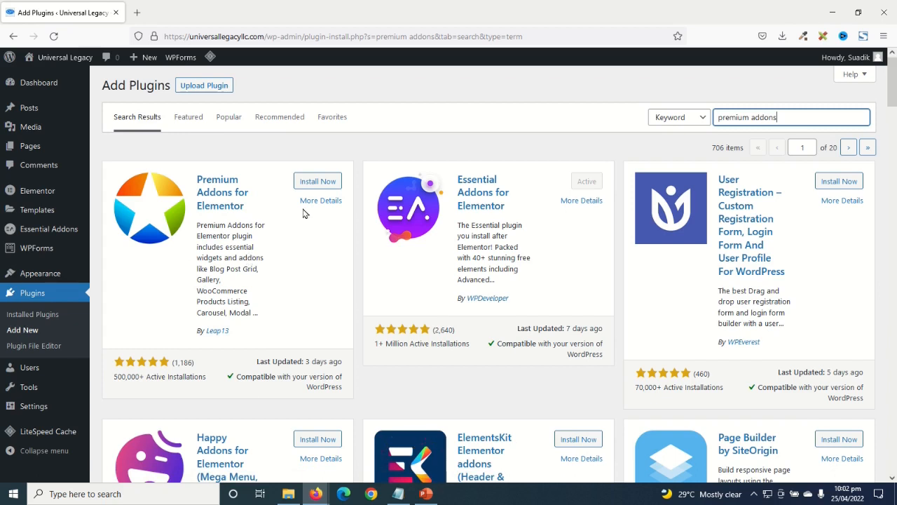
# - Install and activate Premium Addons for Elementor, then open the live site in a new tab
pyautogui.click(320, 181)
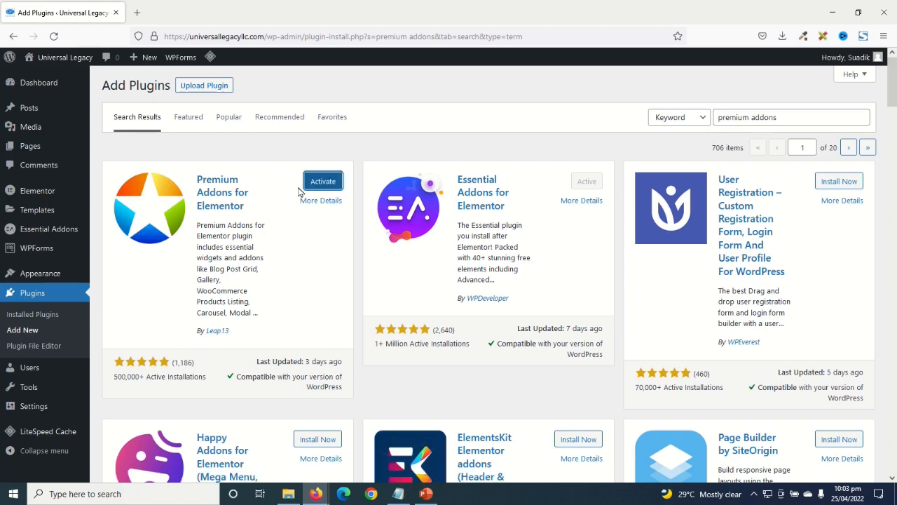
pyautogui.click(324, 184)
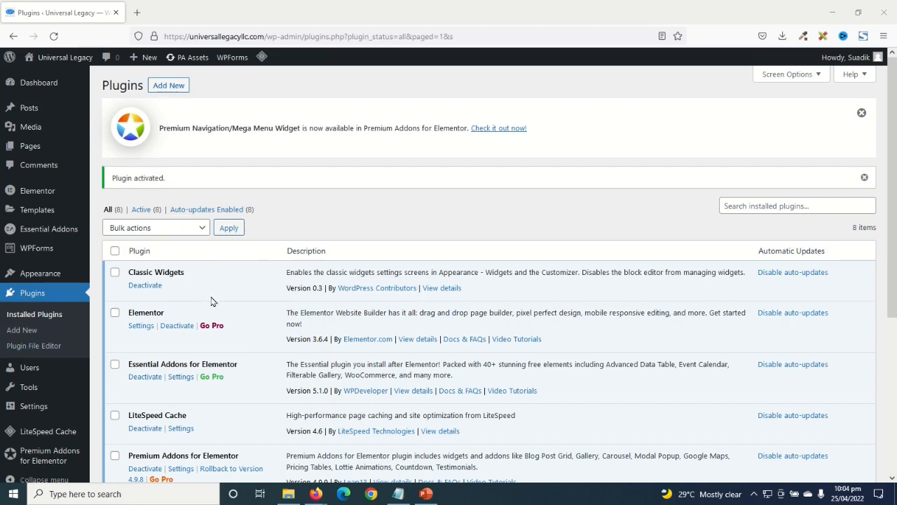
pyautogui.middleClick(69, 60)
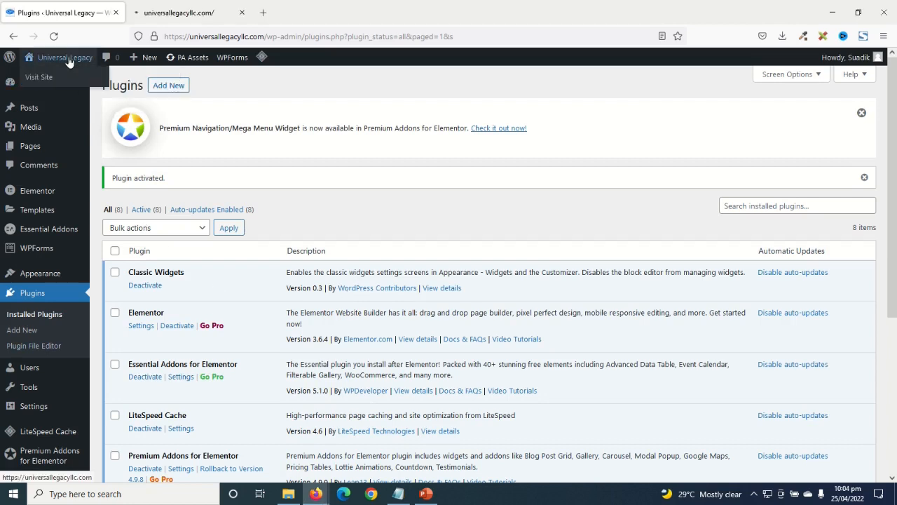
# - Open the Home page in the Elementor editor and filter the widgets by 'modal'
pyautogui.click(167, 15)
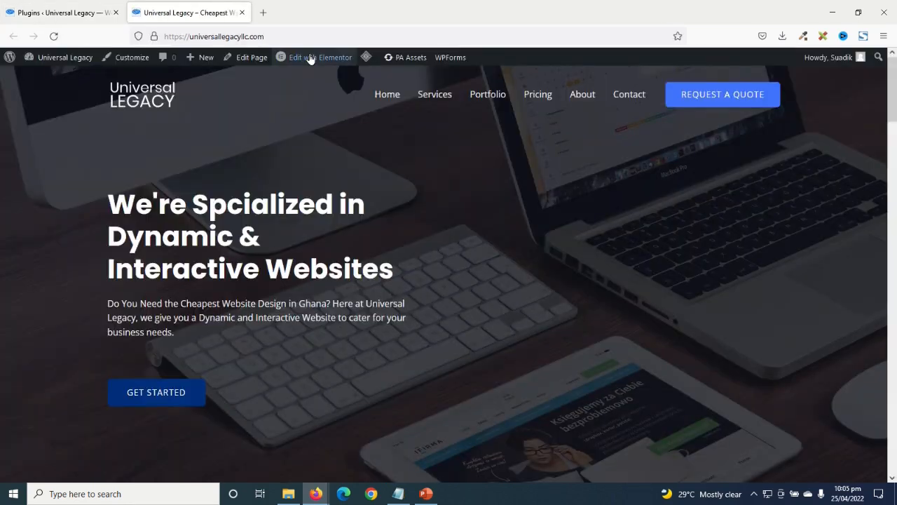
pyautogui.click(311, 59)
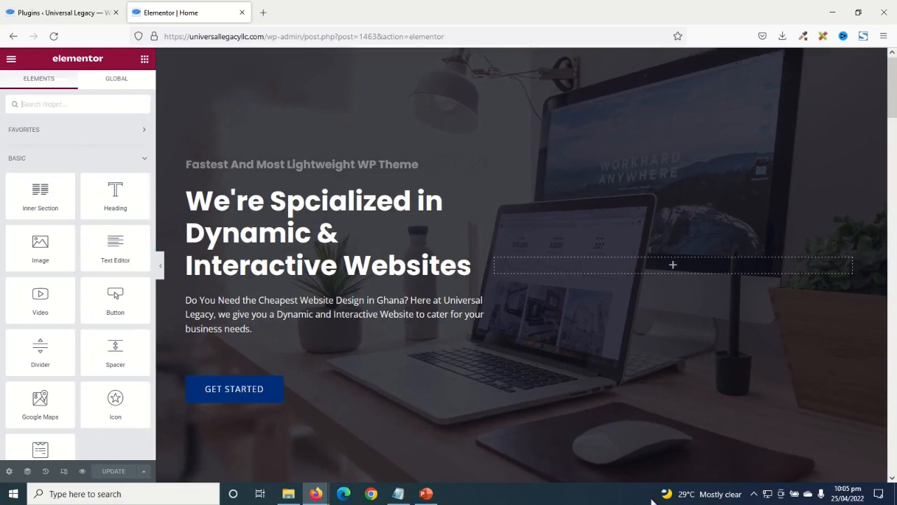
pyautogui.moveTo(889, 150); pyautogui.dragTo(895, 402)
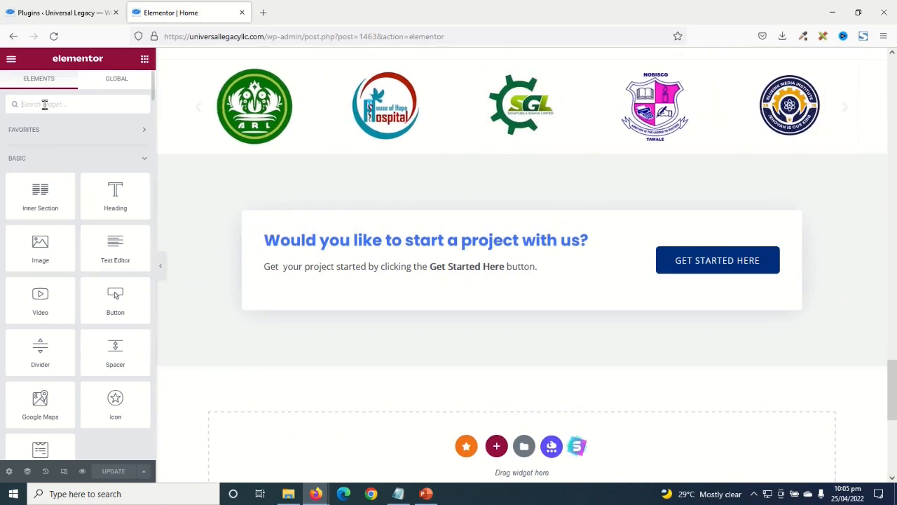
pyautogui.write('modal')
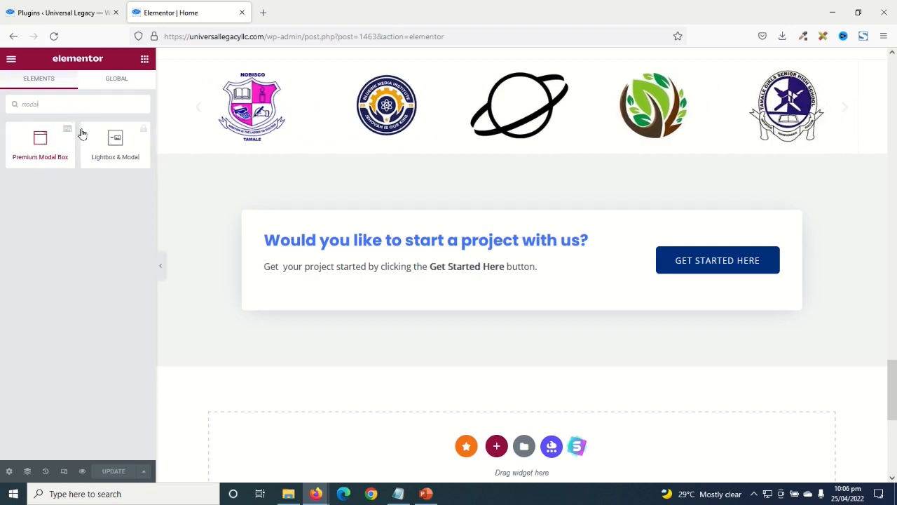
# - Drop a Premium Modal Box into the project section, toggle its header off and on, and preview it
pyautogui.moveTo(44, 149); pyautogui.dragTo(728, 272)
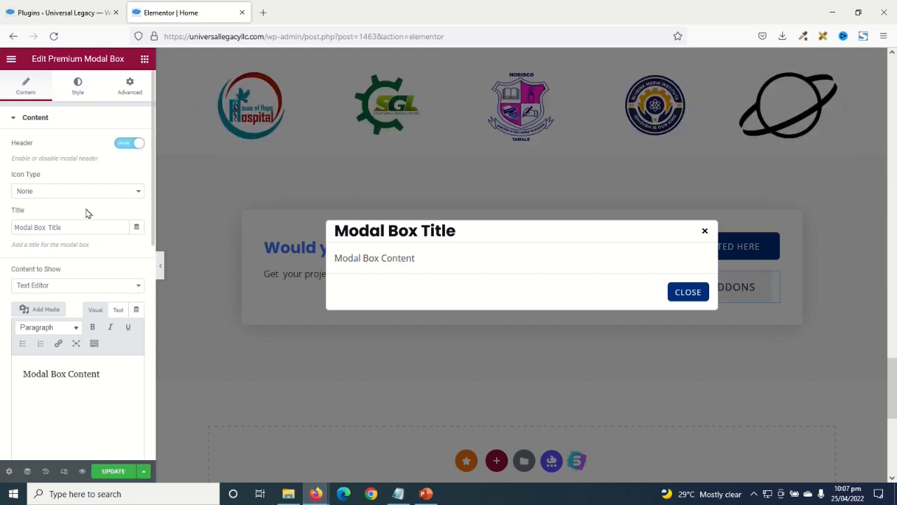
pyautogui.click(126, 149)
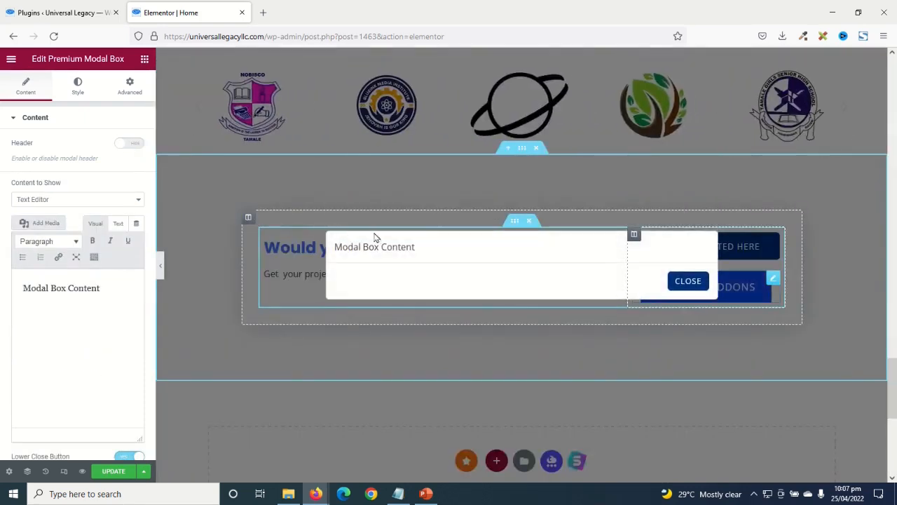
pyautogui.click(130, 144)
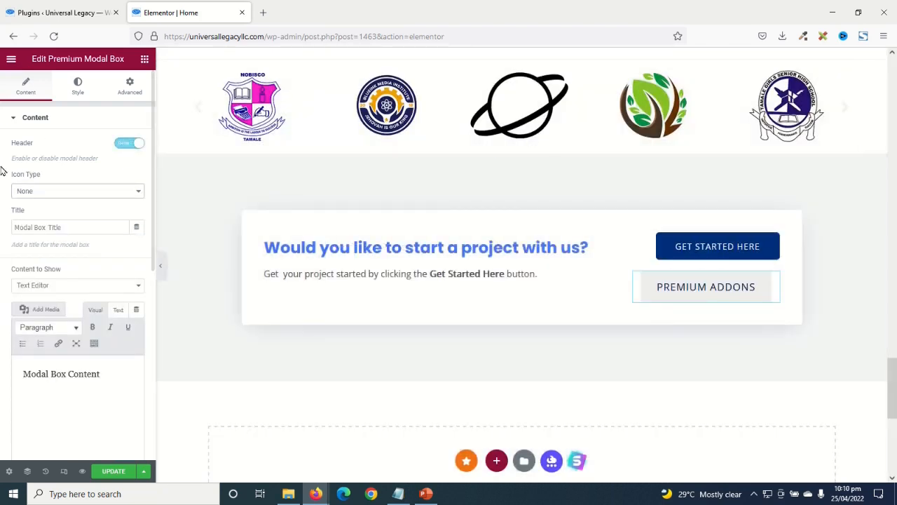
pyautogui.click(703, 288)
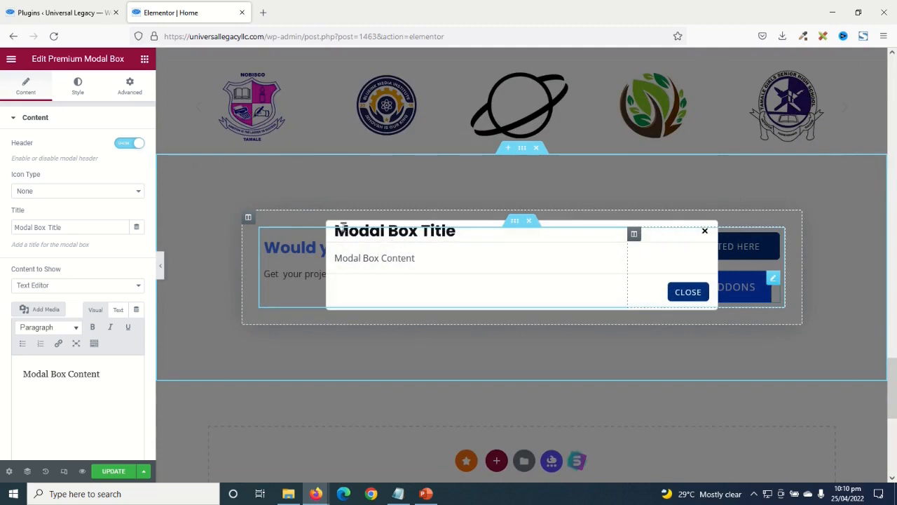
pyautogui.click(66, 194)
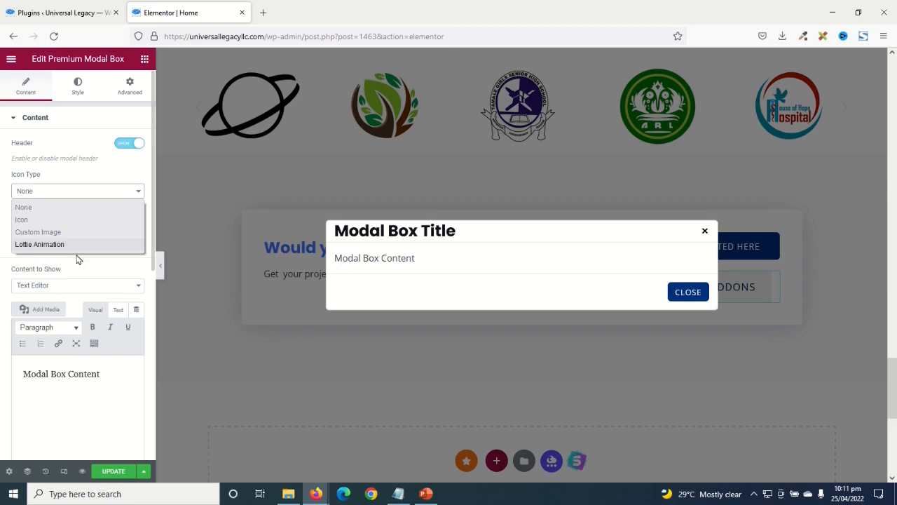
# - Give the modal header the Check icon from the icon library and try out its size
pyautogui.click(28, 221)
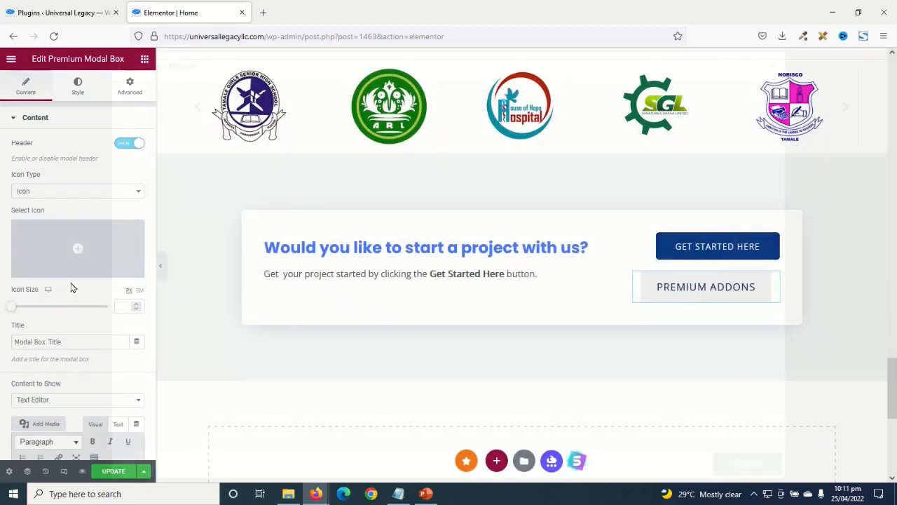
pyautogui.click(78, 245)
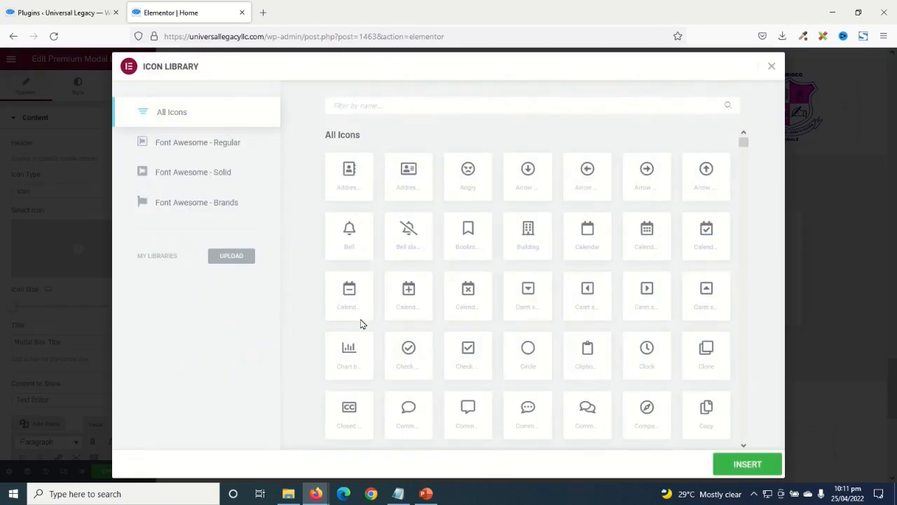
pyautogui.click(399, 366)
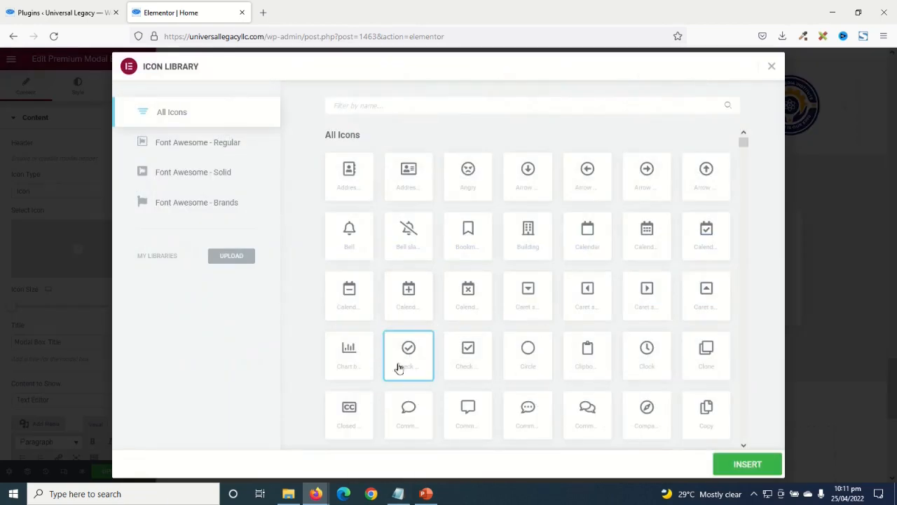
pyautogui.click(722, 464)
pyautogui.click(761, 286)
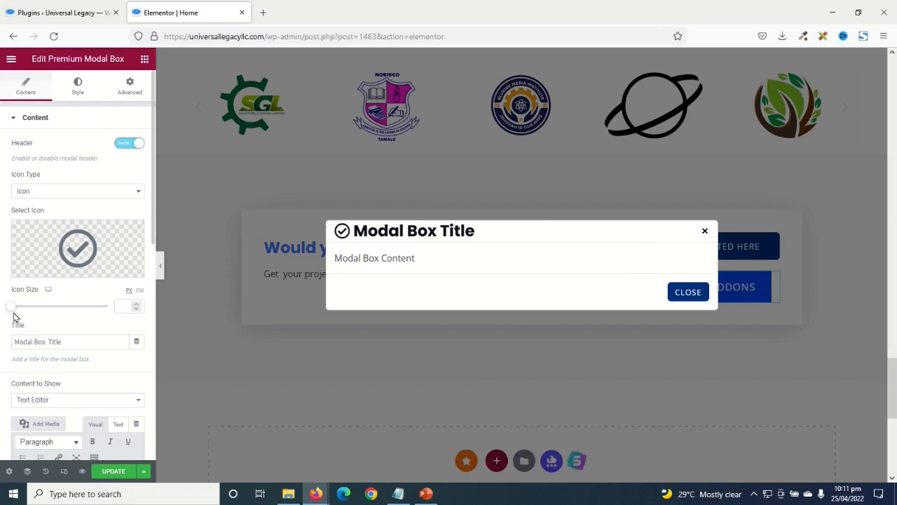
pyautogui.moveTo(20, 310); pyautogui.dragTo(2, 309)
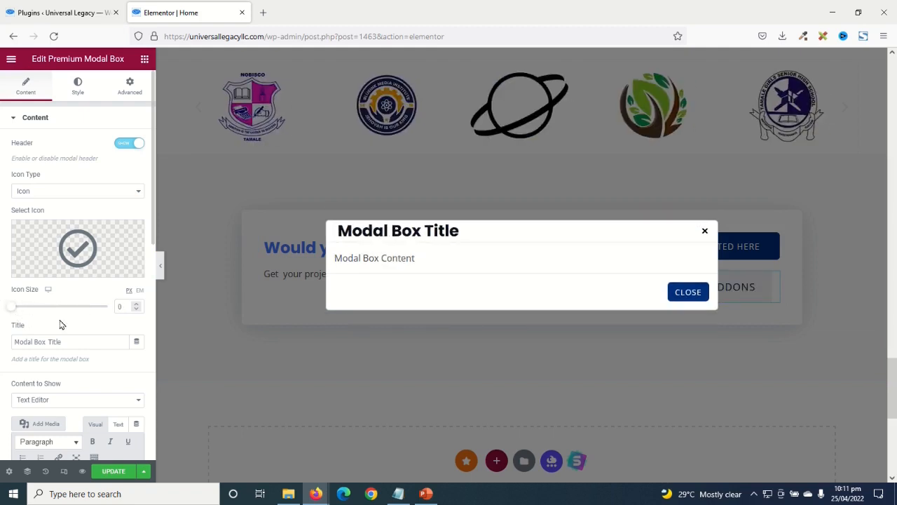
pyautogui.press('BackSpace')
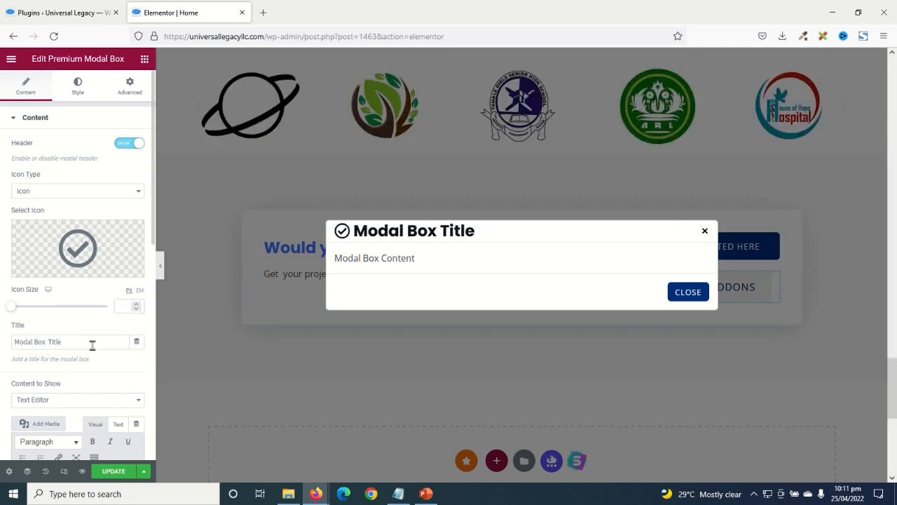
# - Replace the modal title with 'My Popup' and preview it
pyautogui.moveTo(91, 344); pyautogui.dragTo(13, 343)
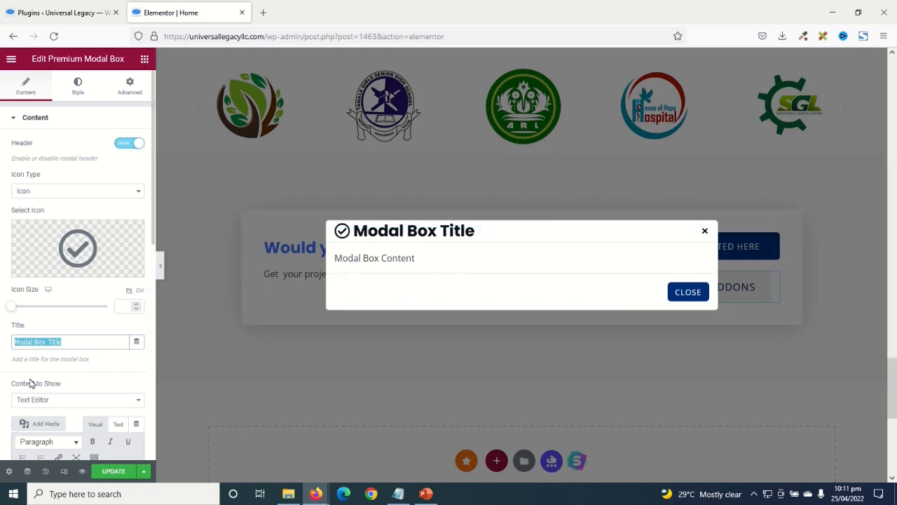
pyautogui.write('My ')
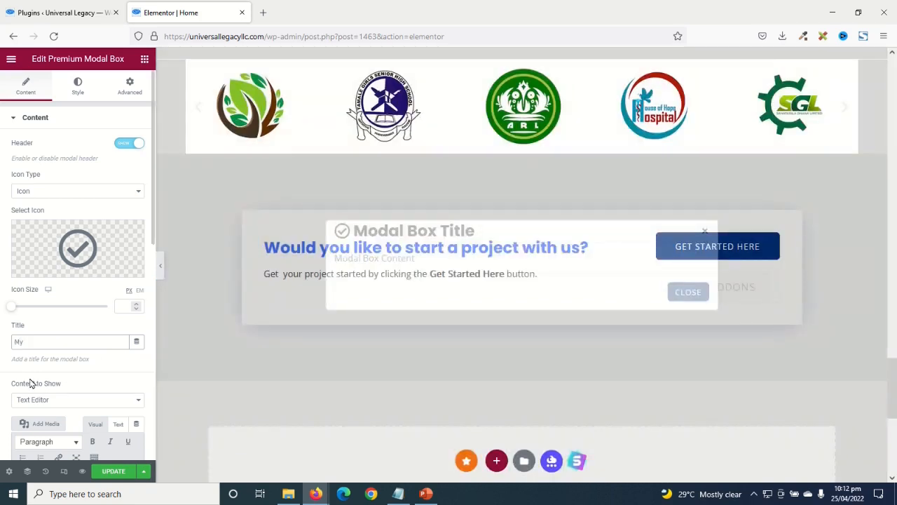
pyautogui.write('Popup')
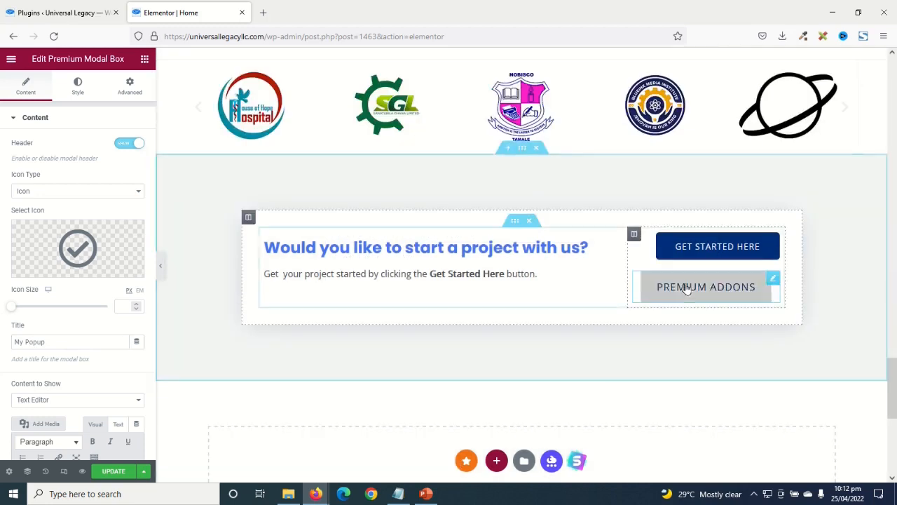
pyautogui.click(685, 287)
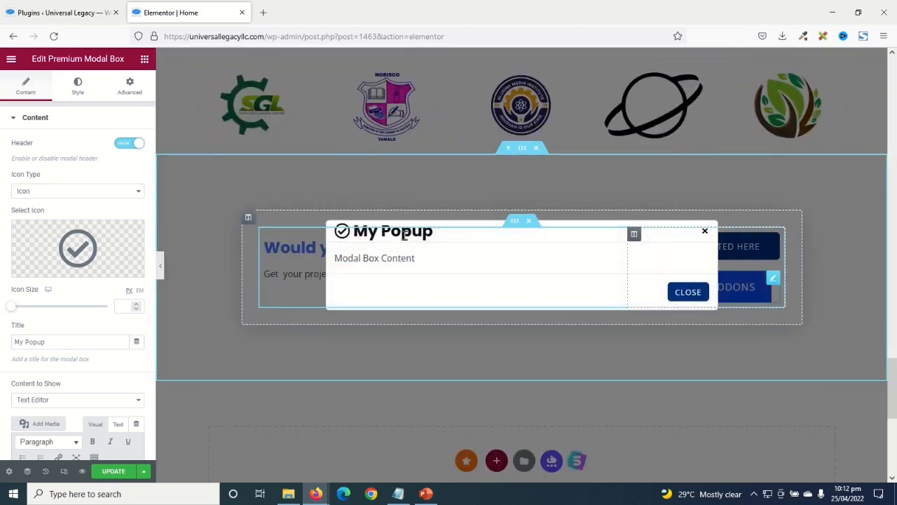
# - Append ' in my popup!!!' after 'Modal Box Content' in the body text and preview the popup
pyautogui.scroll(-1, 91, 314)
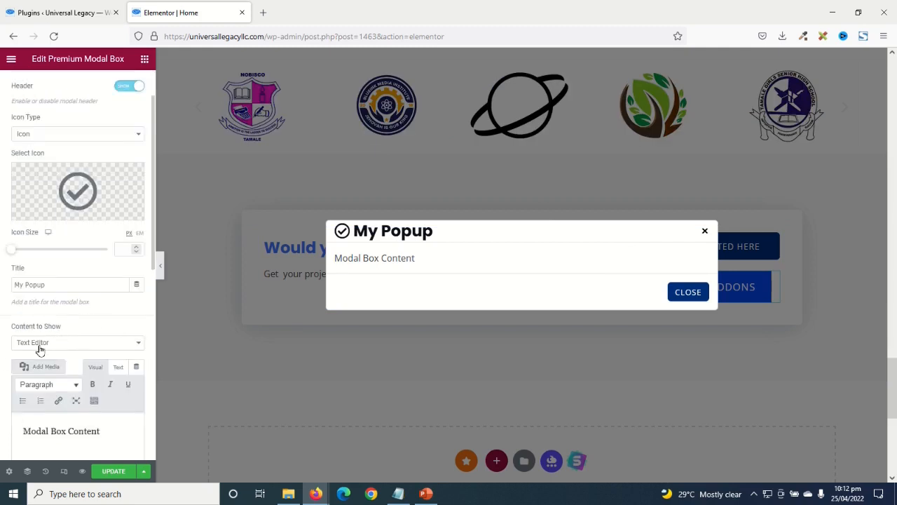
pyautogui.moveTo(115, 429); pyautogui.dragTo(2, 431)
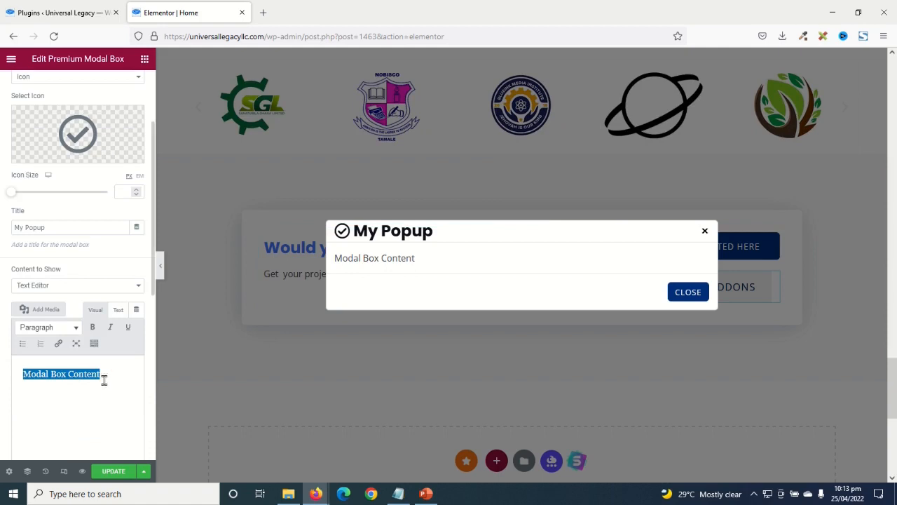
pyautogui.click(141, 378)
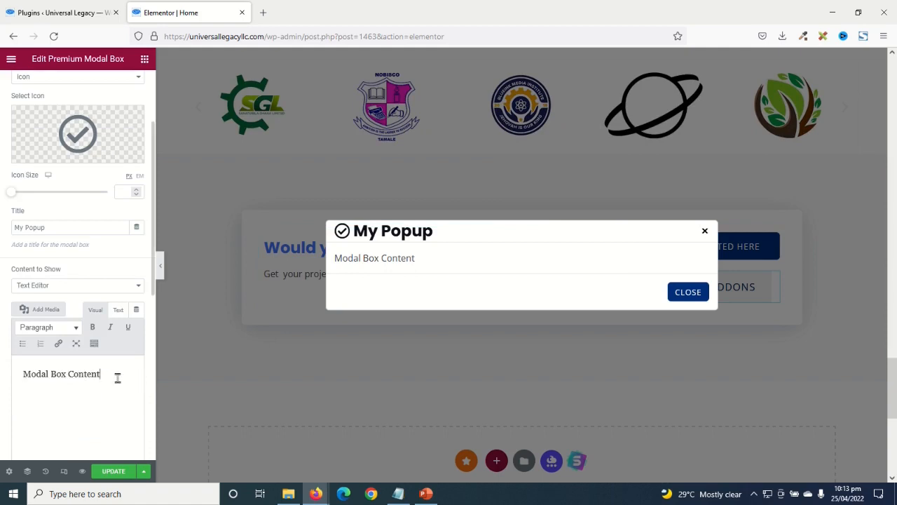
pyautogui.write('in my popu')
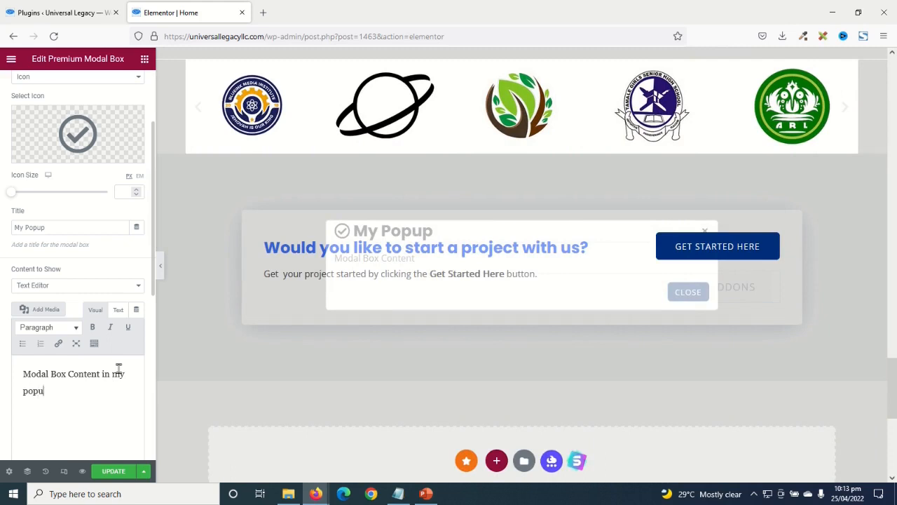
pyautogui.write('!!!')
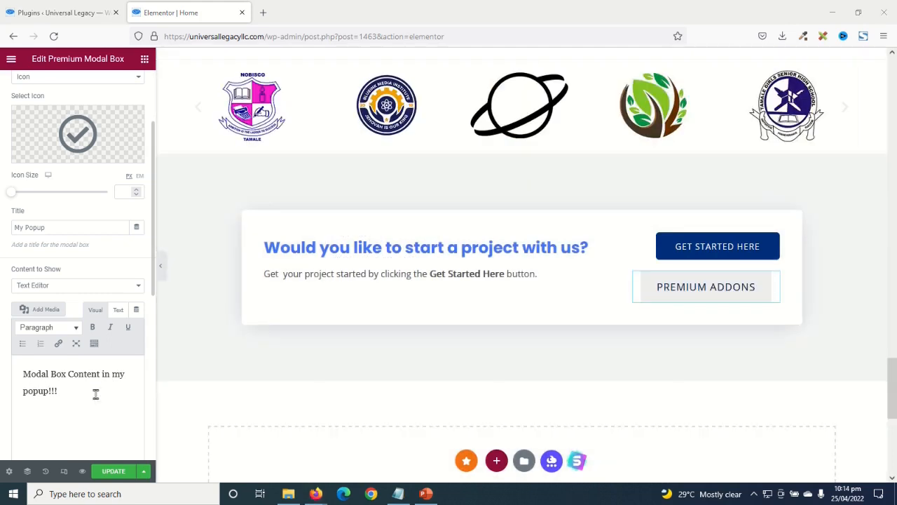
pyautogui.click(701, 293)
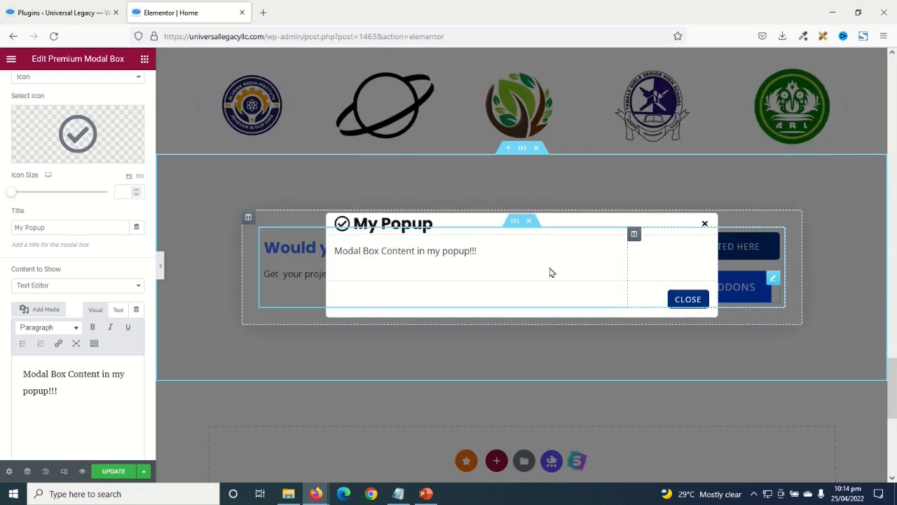
# - Toggle both close buttons off and back on, and relabel the lower close button 'Exit'
pyautogui.scroll(-5, 147, 387)
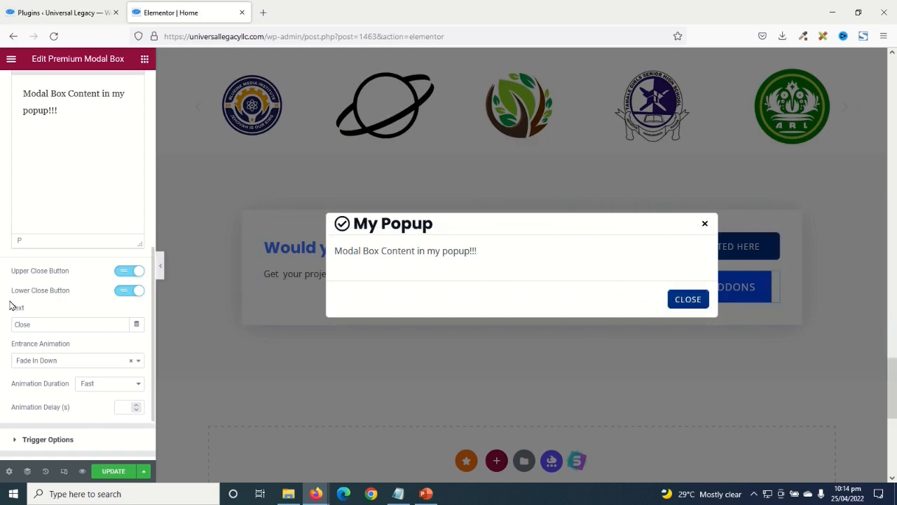
pyautogui.click(126, 272)
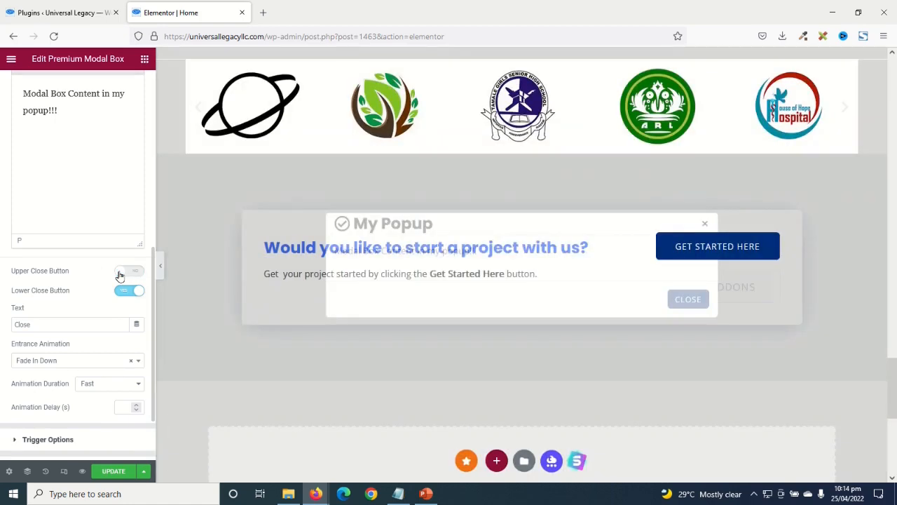
pyautogui.click(119, 294)
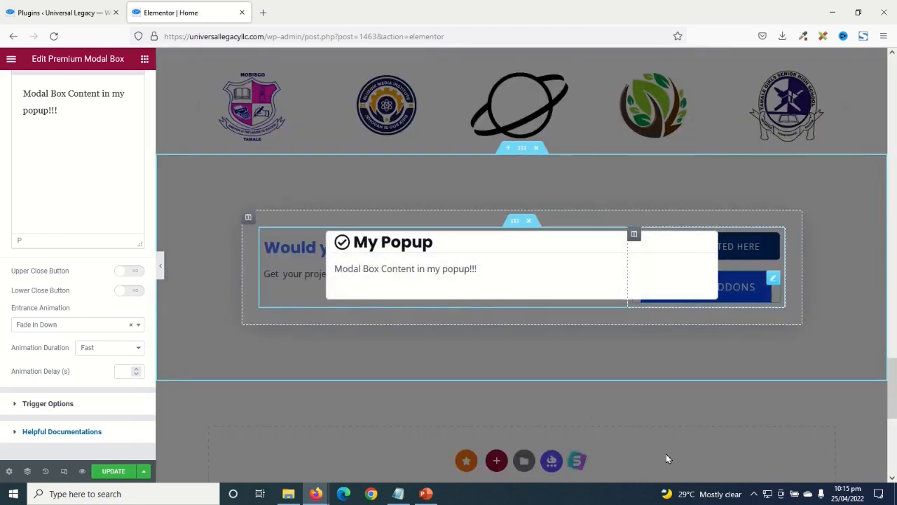
pyautogui.click(134, 272)
pyautogui.click(134, 291)
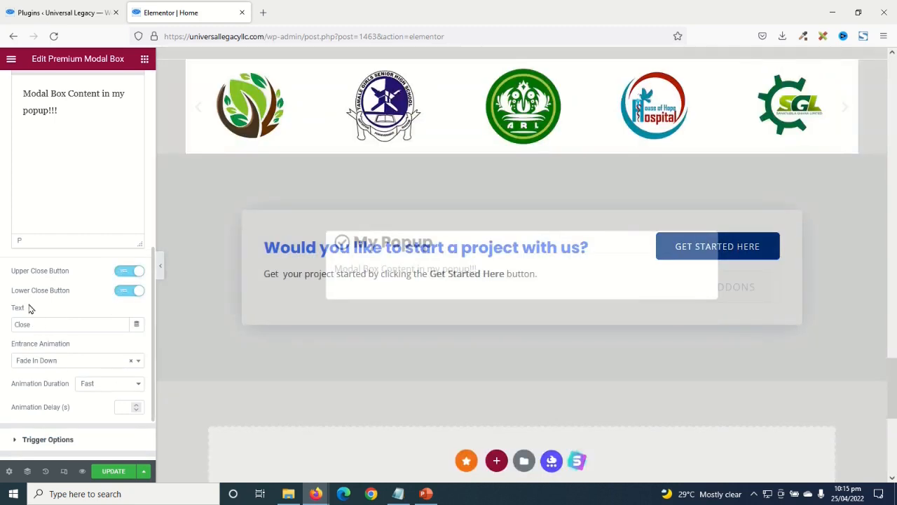
pyautogui.click(59, 323)
pyautogui.moveTo(59, 323); pyautogui.dragTo(2, 324)
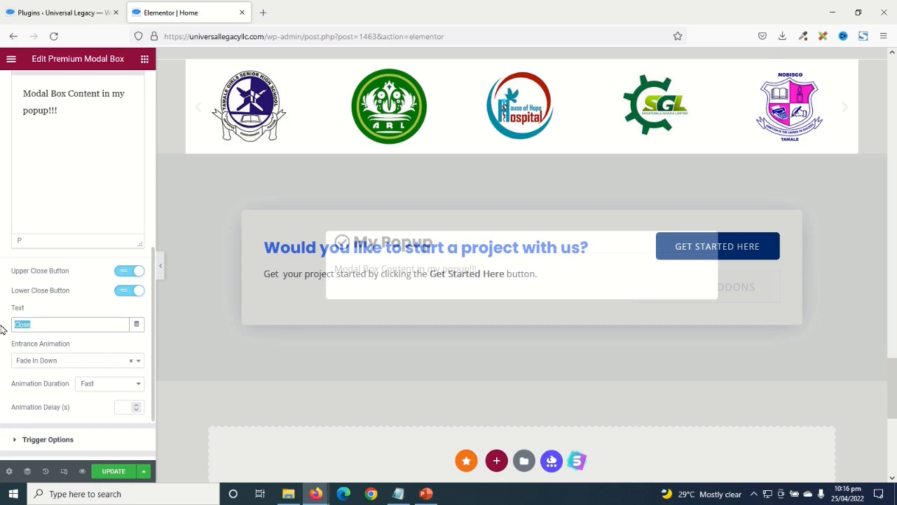
pyautogui.write('Exit')
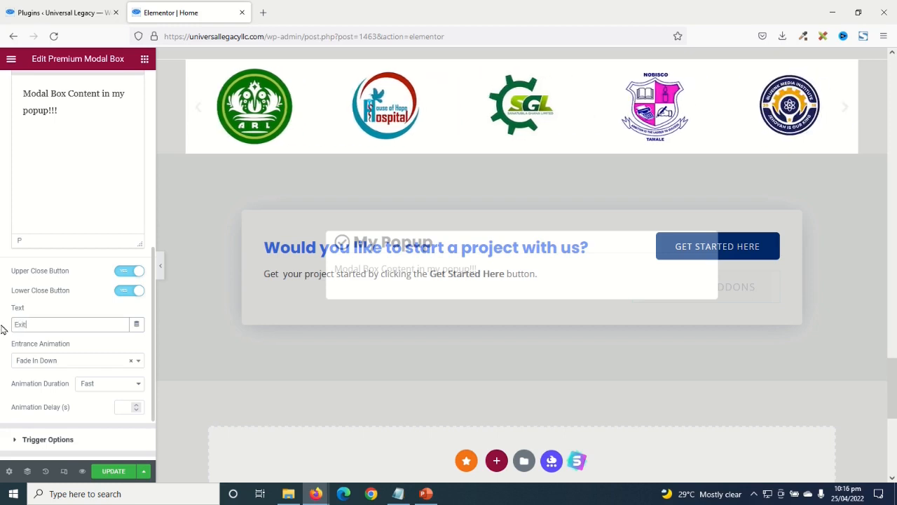
# - Set the entrance animation to Rotate In Up Left with Normal duration and preview it
pyautogui.scroll(-2, 11, 255)
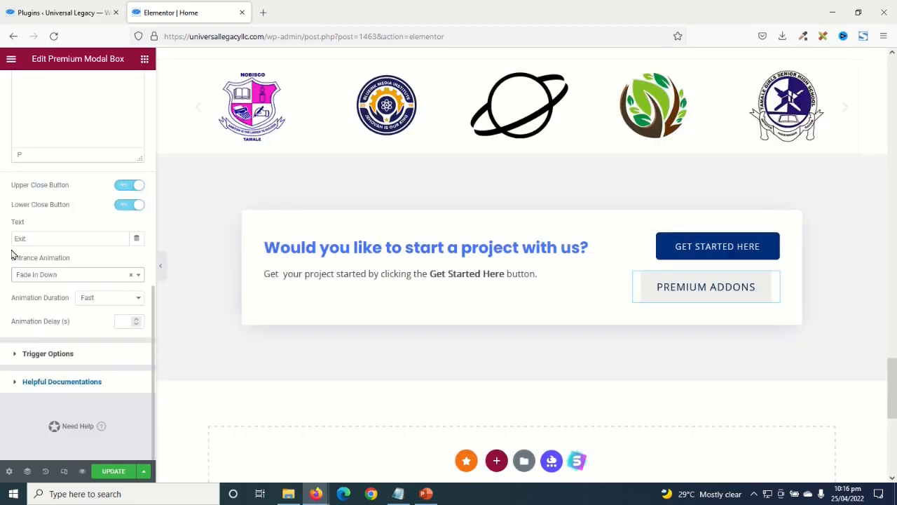
pyautogui.click(66, 278)
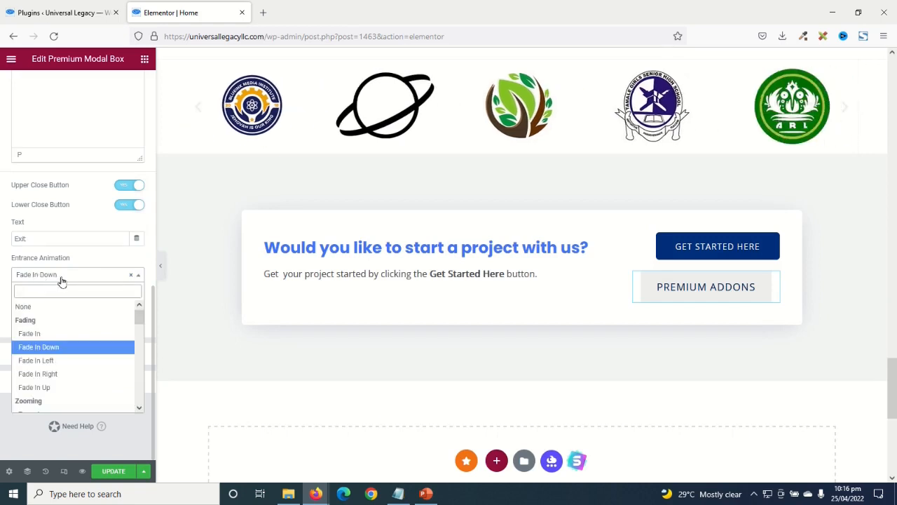
pyautogui.scroll(-5, 77, 393)
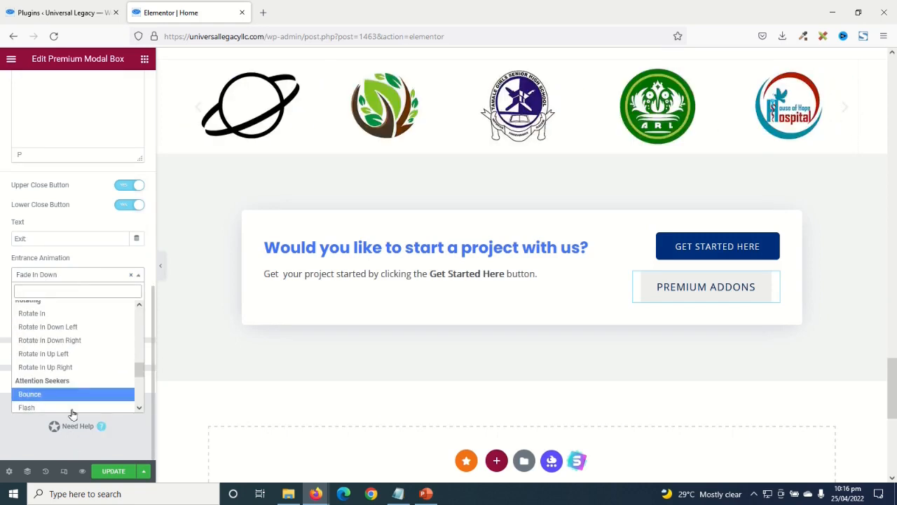
pyautogui.click(71, 354)
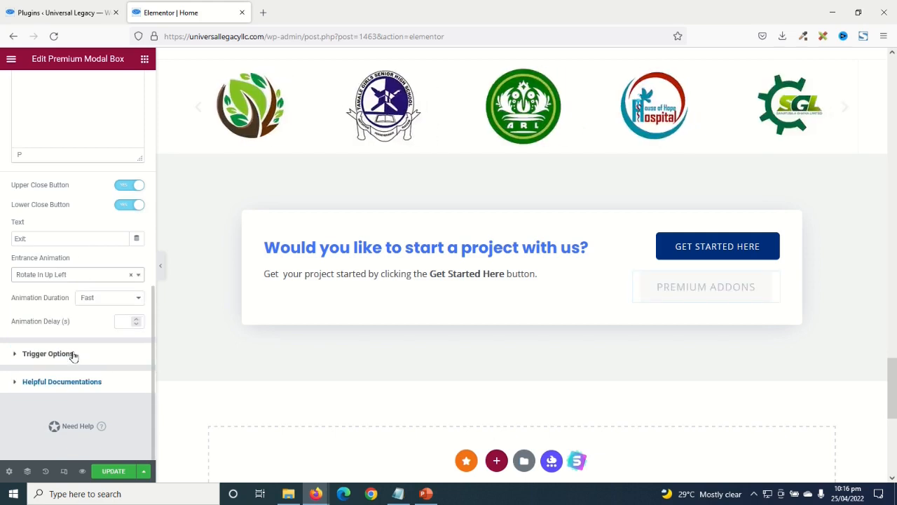
pyautogui.click(103, 300)
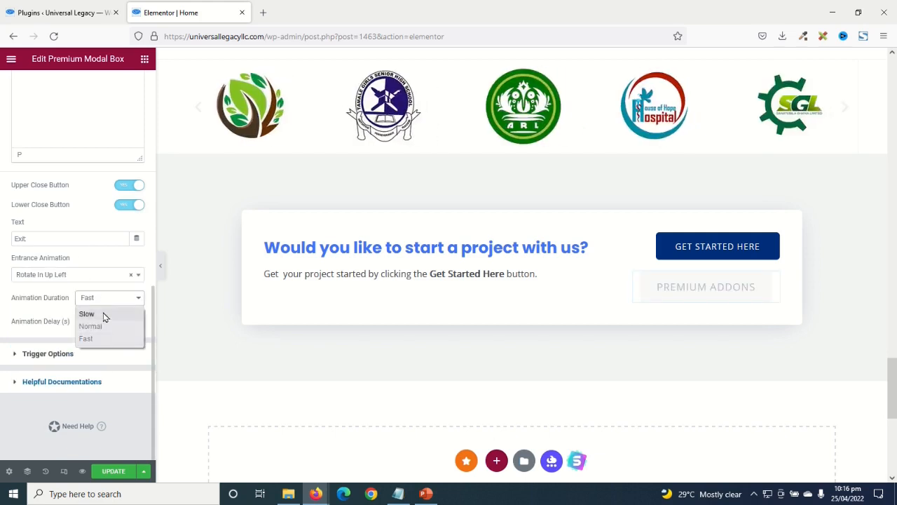
pyautogui.click(103, 315)
pyautogui.click(93, 298)
pyautogui.click(87, 326)
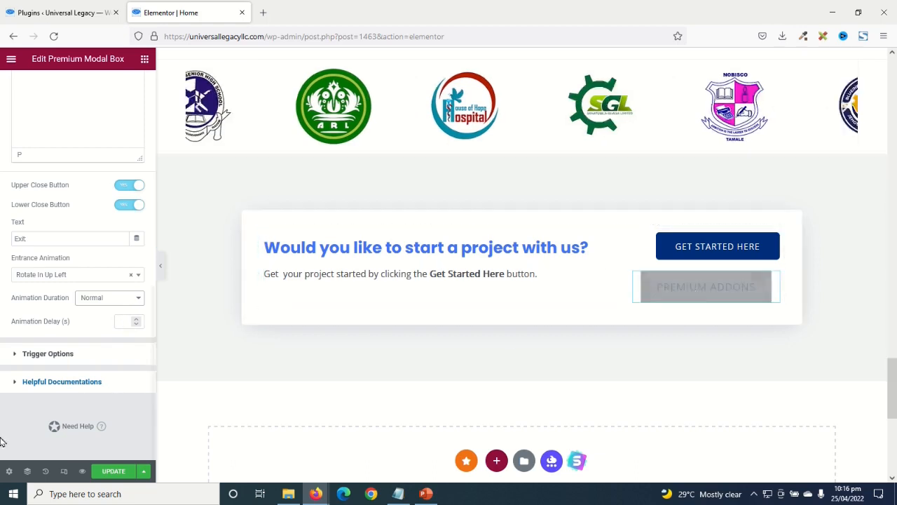
pyautogui.click(666, 308)
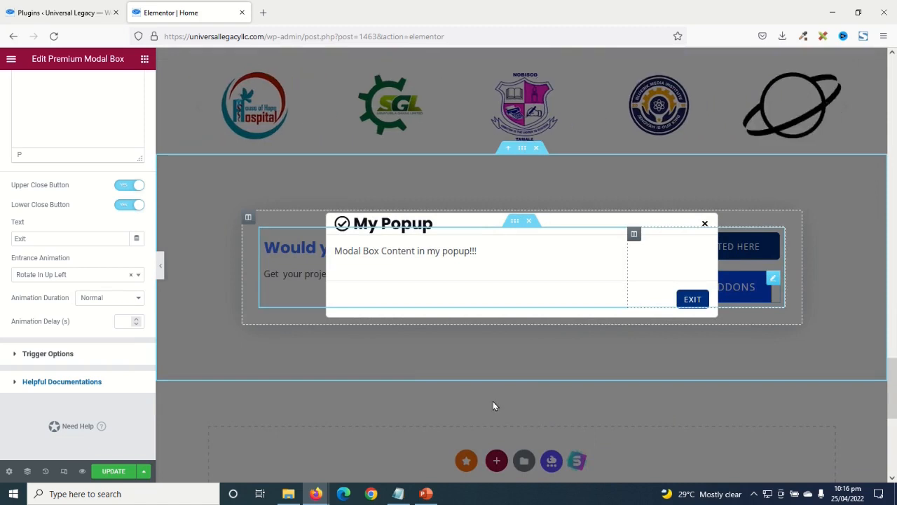
# - Change the animation duration to Fast and preview the popup again
pyautogui.click(100, 299)
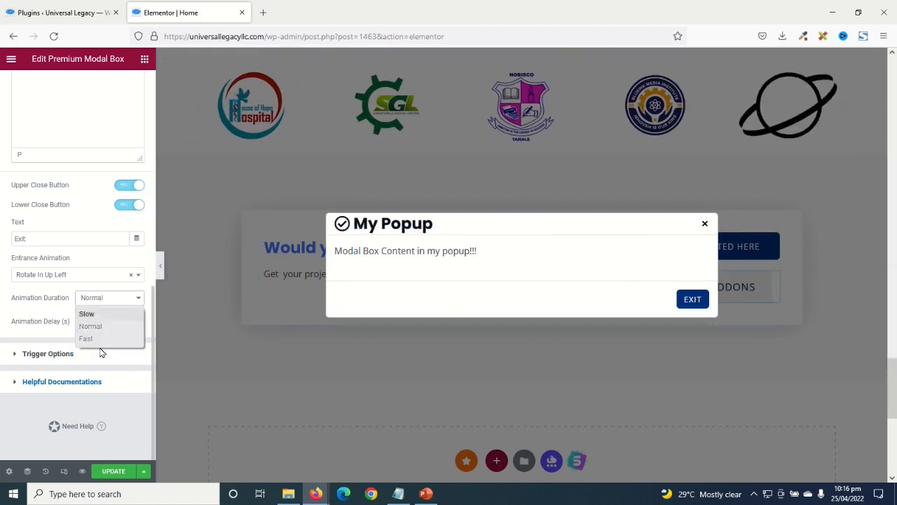
pyautogui.click(100, 337)
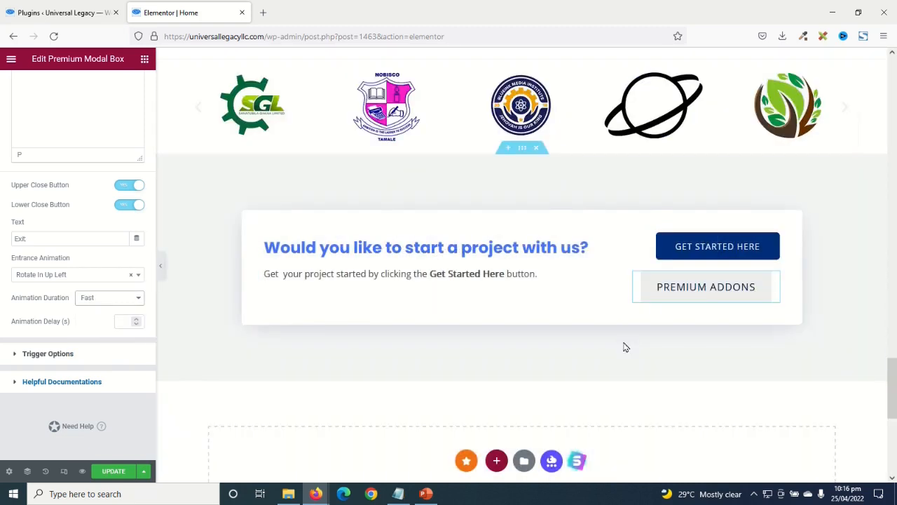
pyautogui.click(687, 290)
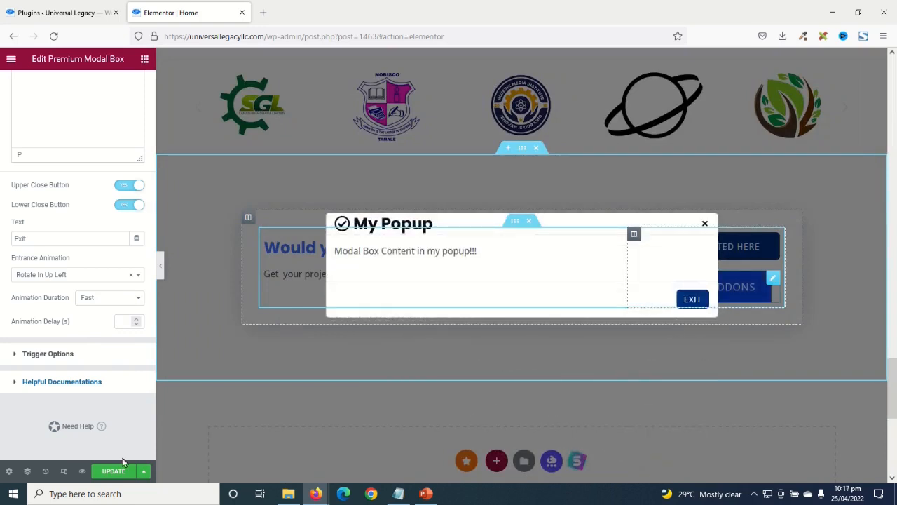
pyautogui.click(74, 279)
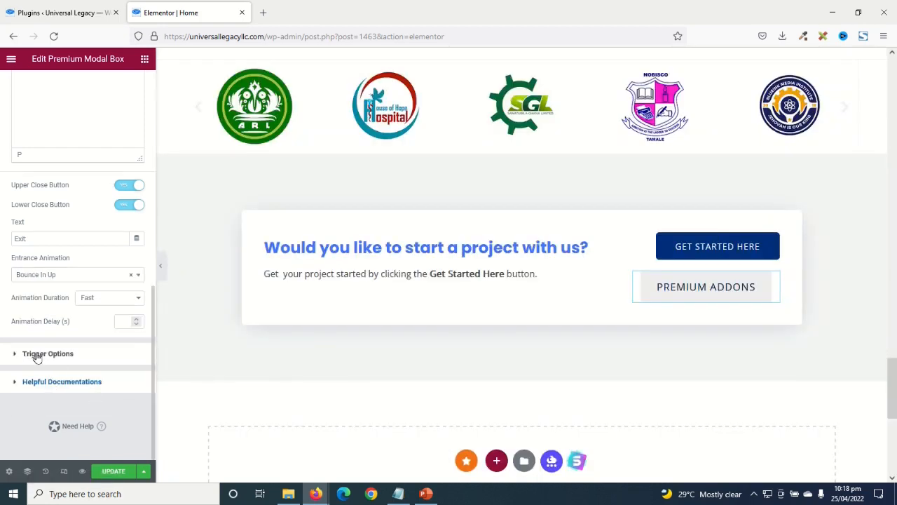
pyautogui.click(42, 354)
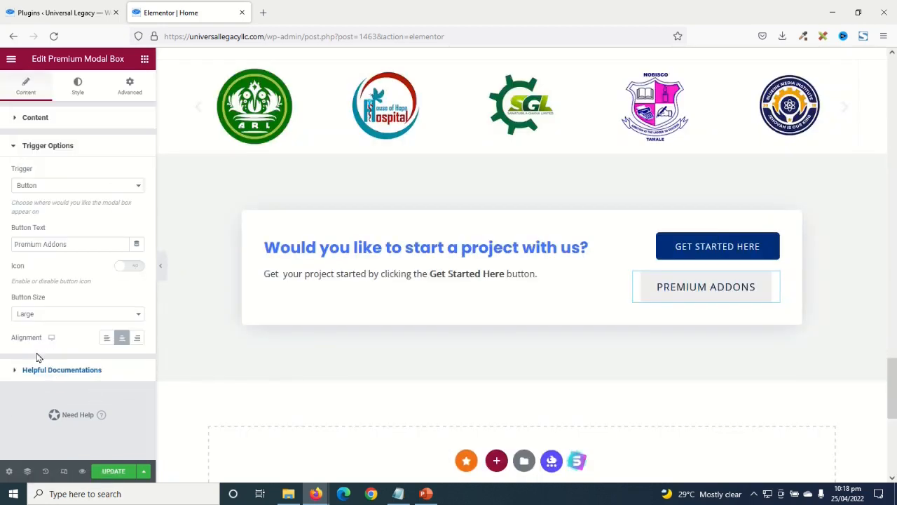
pyautogui.click(56, 189)
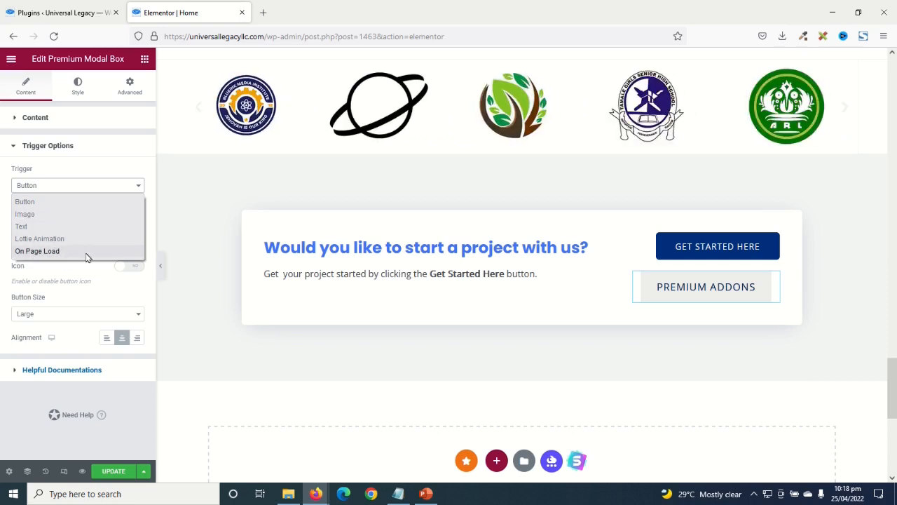
pyautogui.click(45, 214)
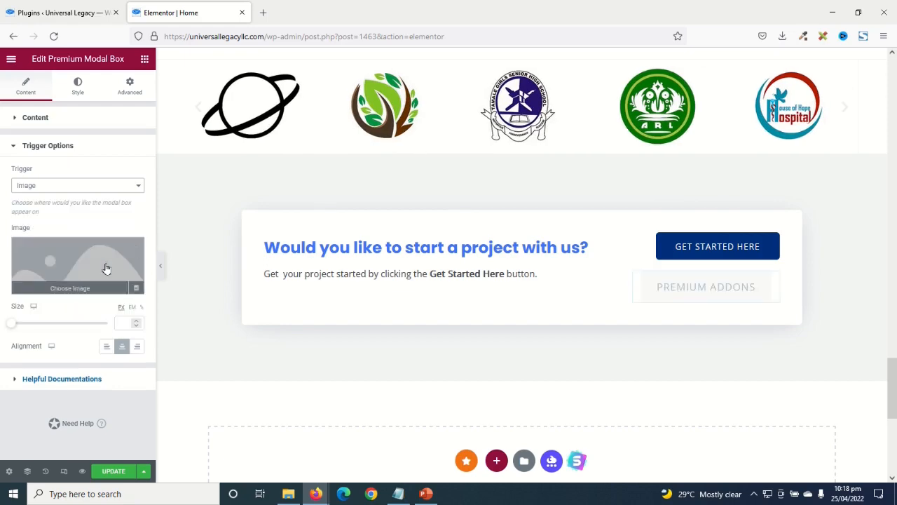
pyautogui.click(72, 264)
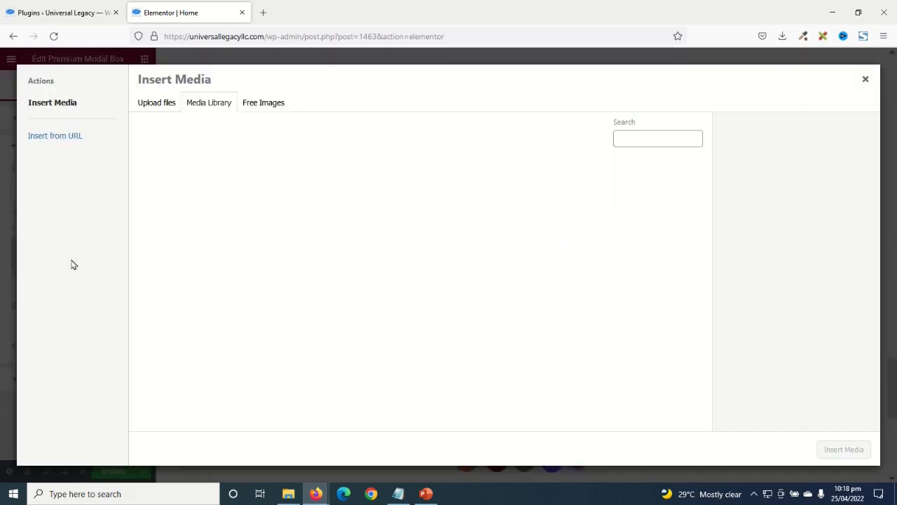
pyautogui.scroll(-3, 679, 315)
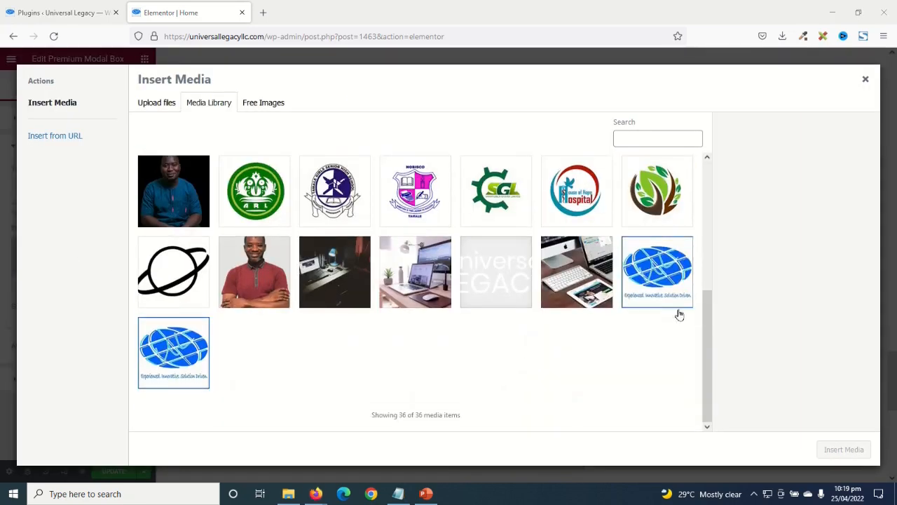
pyautogui.click(650, 278)
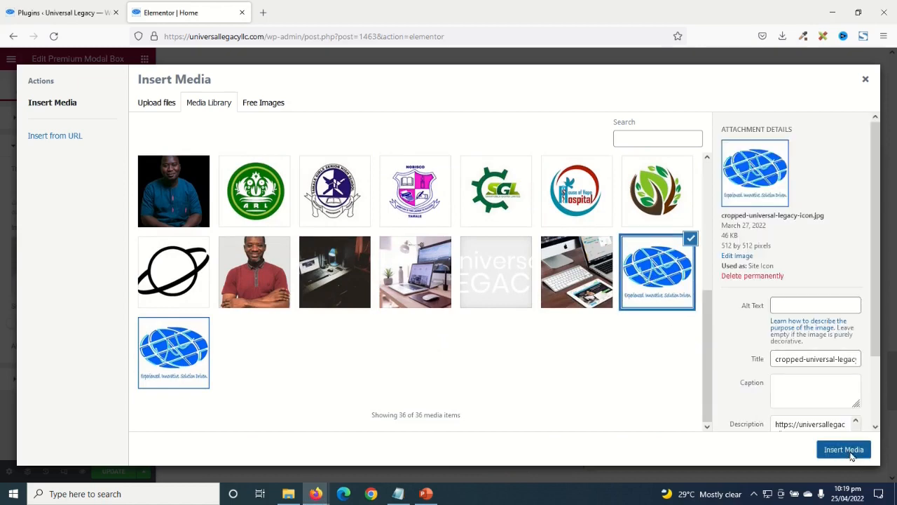
pyautogui.click(850, 455)
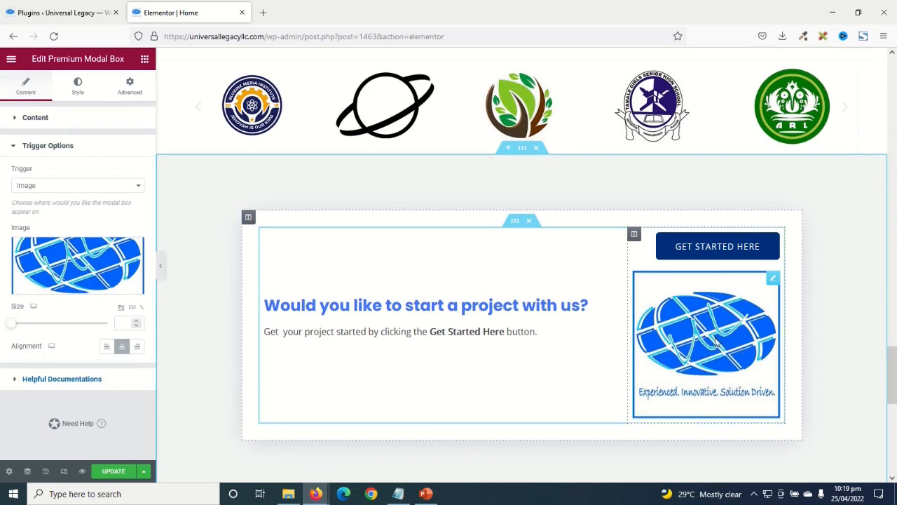
pyautogui.click(716, 341)
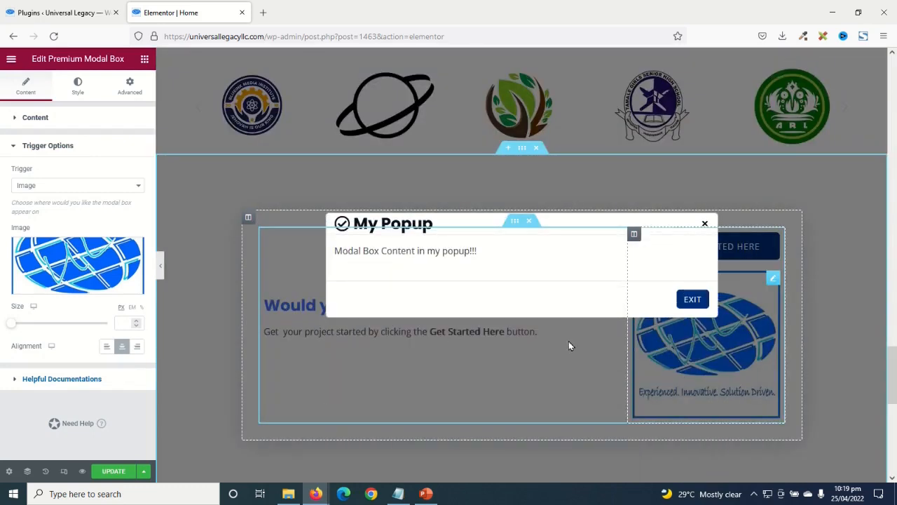
pyautogui.click(54, 186)
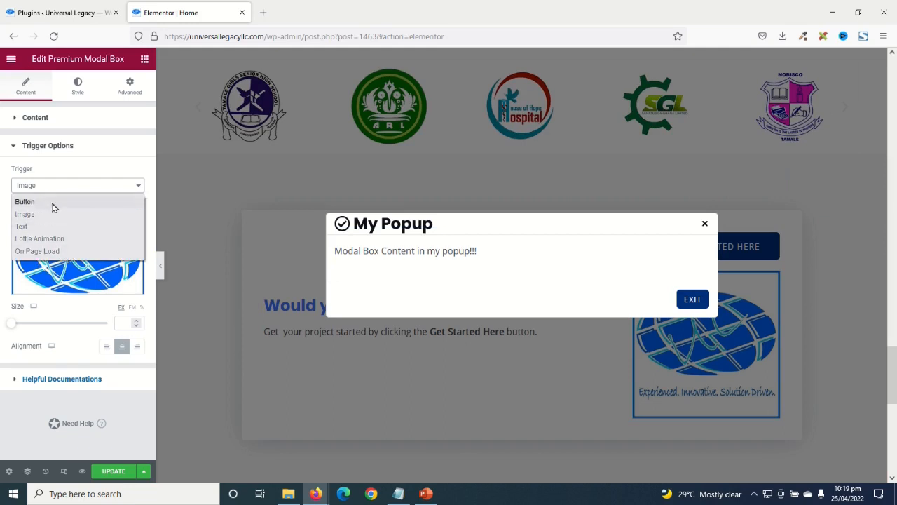
pyautogui.click(54, 202)
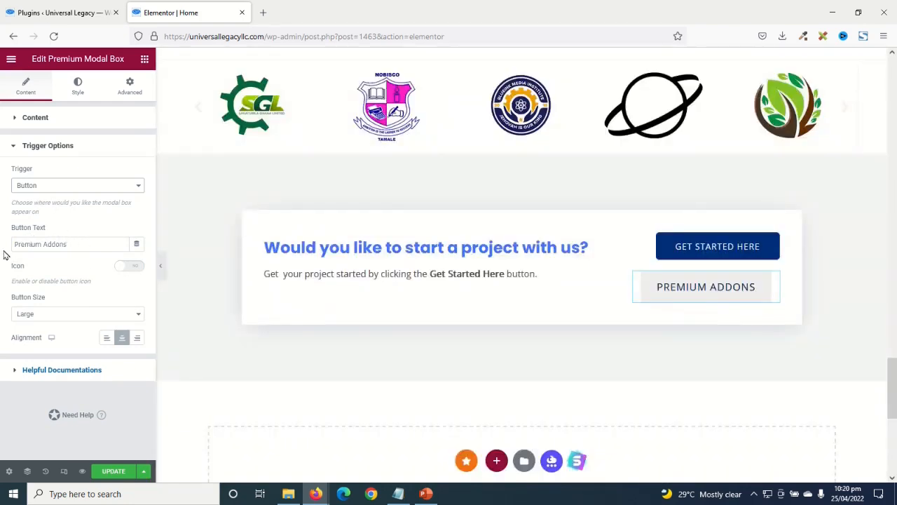
# - Change the trigger button label to 'get started here', size Medium, aligned right
pyautogui.moveTo(85, 248); pyautogui.dragTo(2, 249)
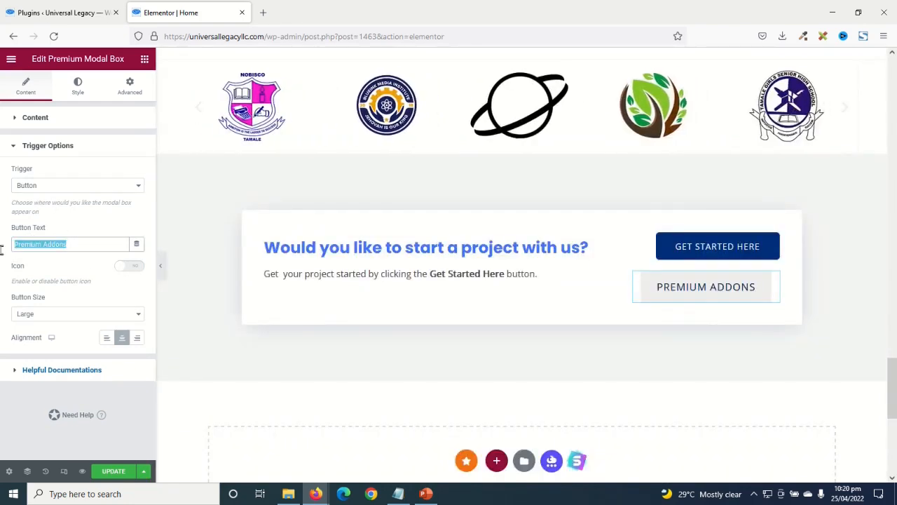
pyautogui.write('get ')
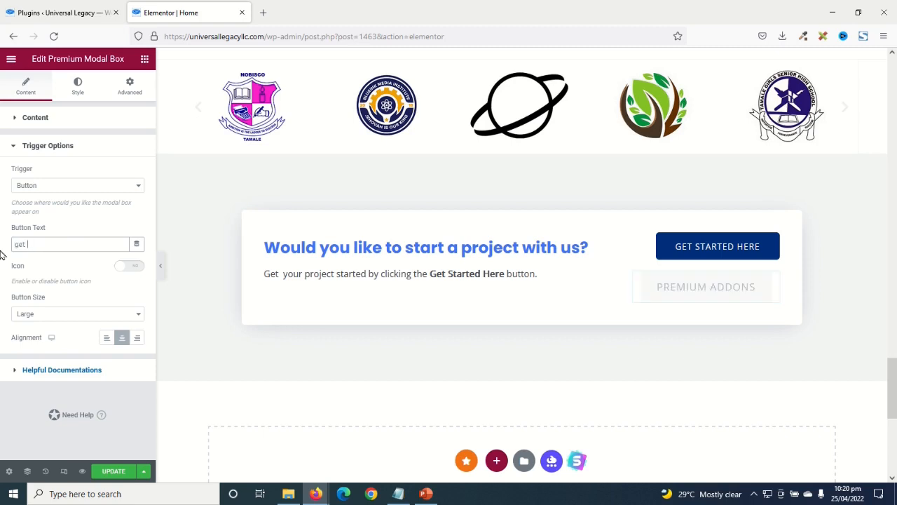
pyautogui.write('started here')
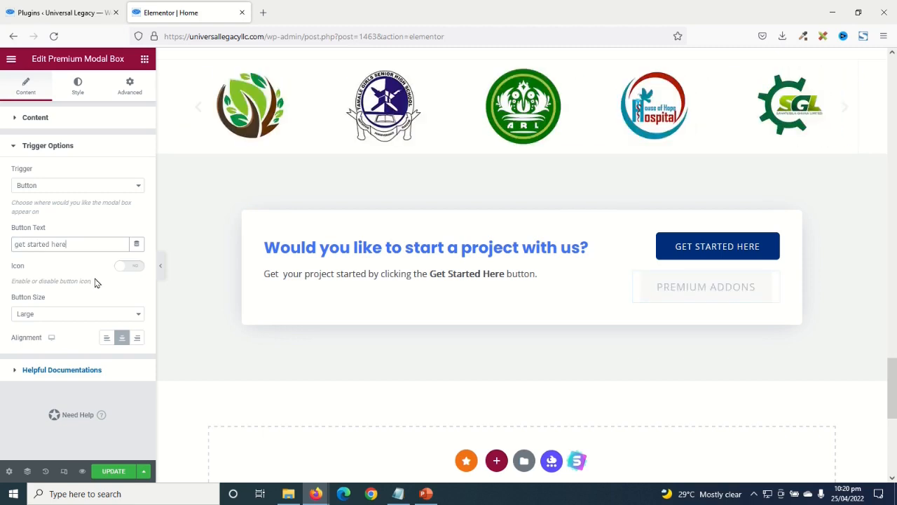
pyautogui.click(49, 320)
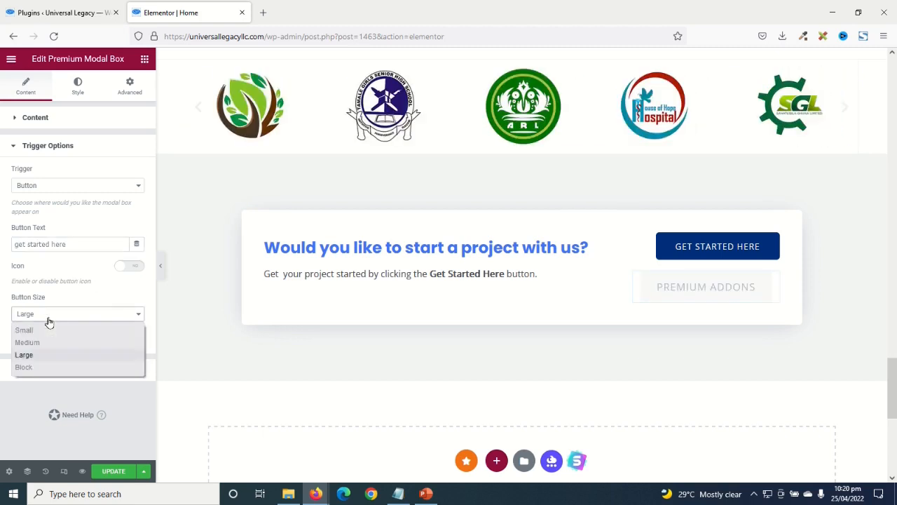
pyautogui.click(28, 342)
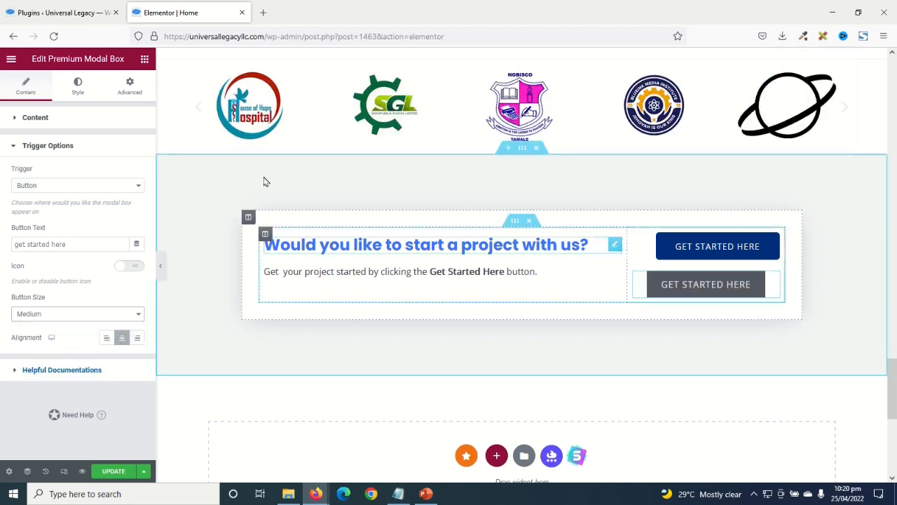
pyautogui.click(138, 340)
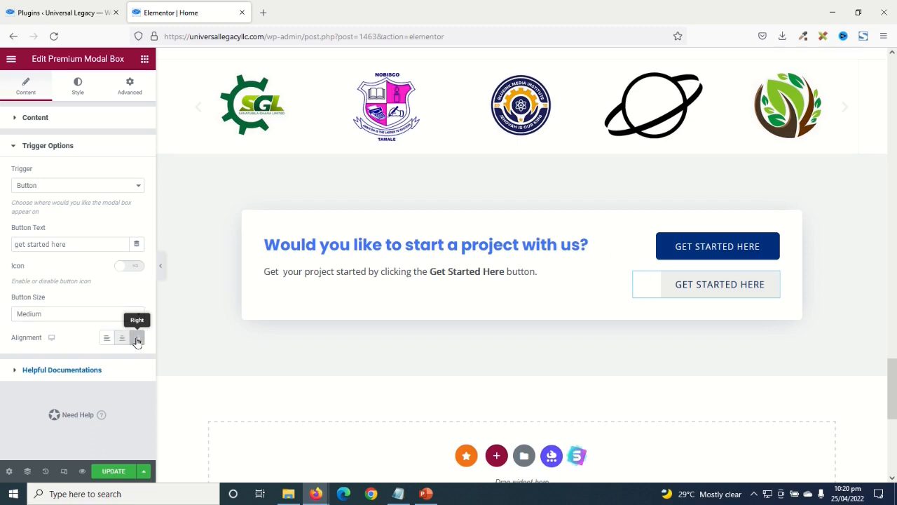
# - In the Style tab, set the trigger's text Color and Hover Color to global Theme Color 6
pyautogui.click(79, 86)
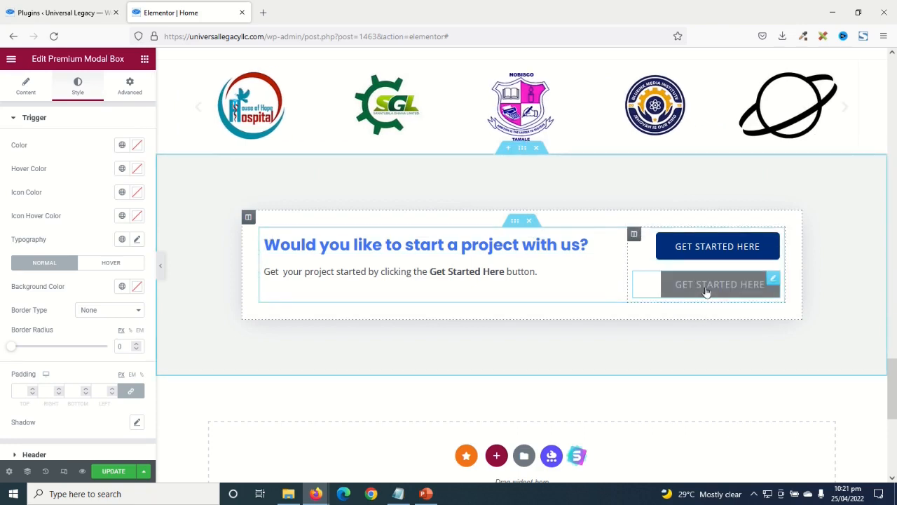
pyautogui.click(122, 146)
pyautogui.scroll(-3, 70, 217)
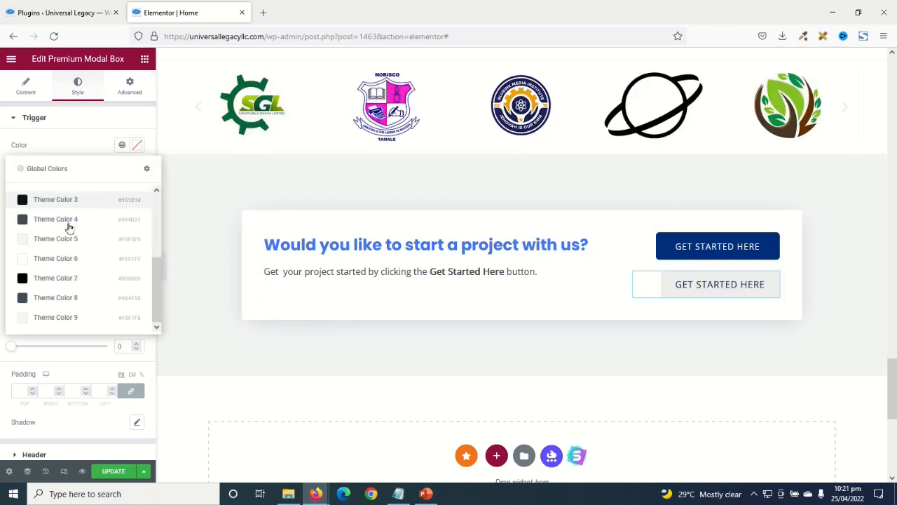
pyautogui.click(67, 260)
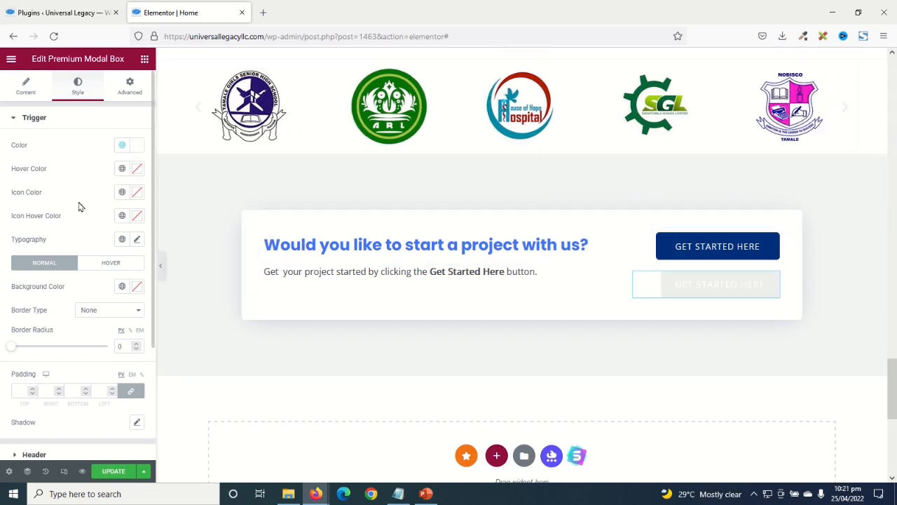
pyautogui.click(122, 169)
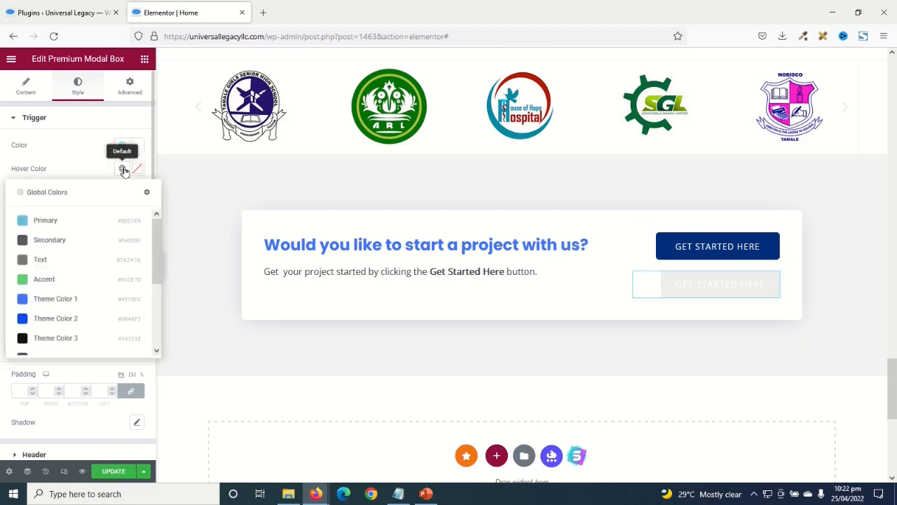
pyautogui.scroll(-2, 66, 258)
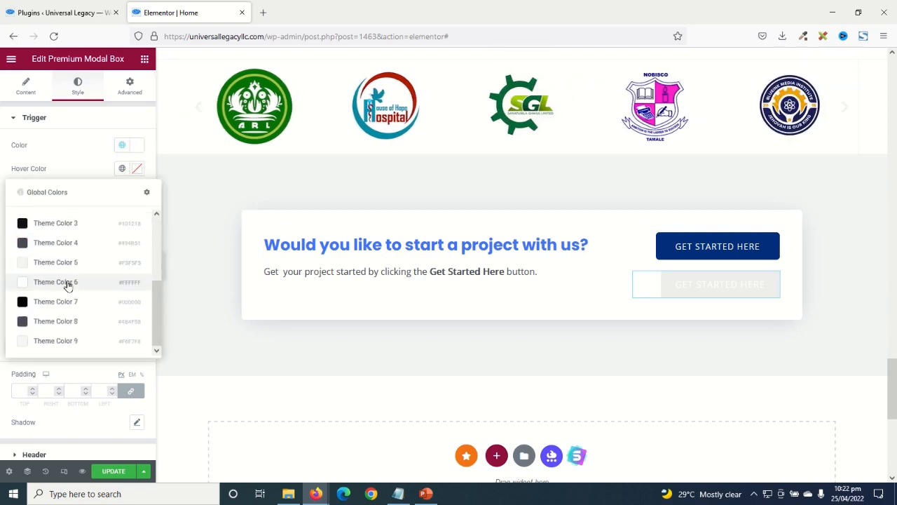
pyautogui.click(67, 284)
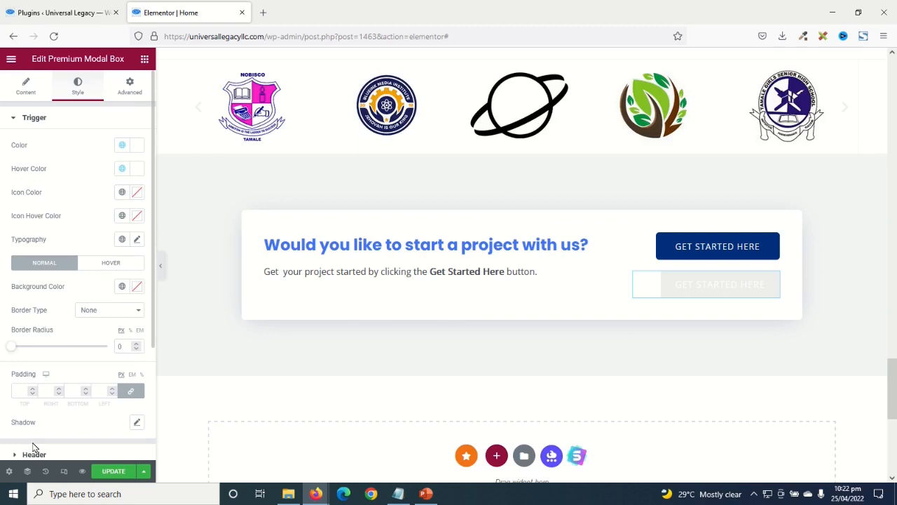
# - Set the trigger button's typography font family to Poppins
pyautogui.click(137, 241)
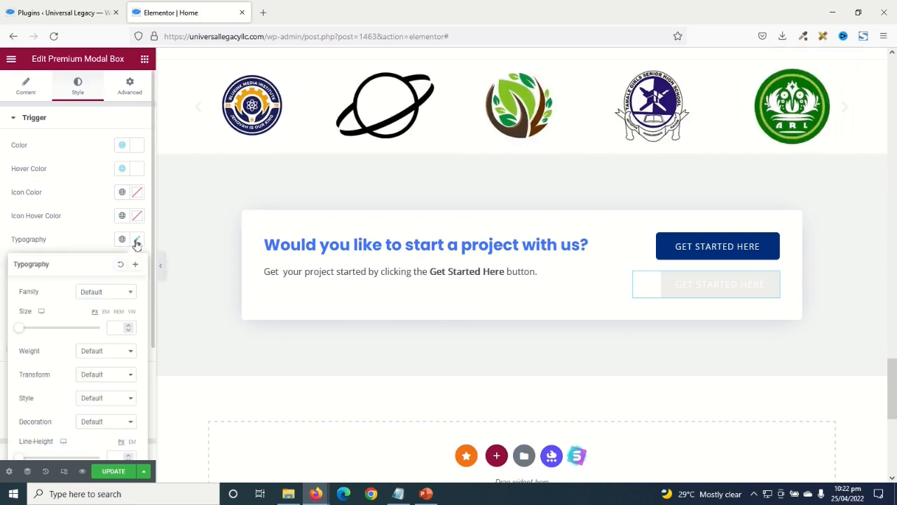
pyautogui.click(111, 293)
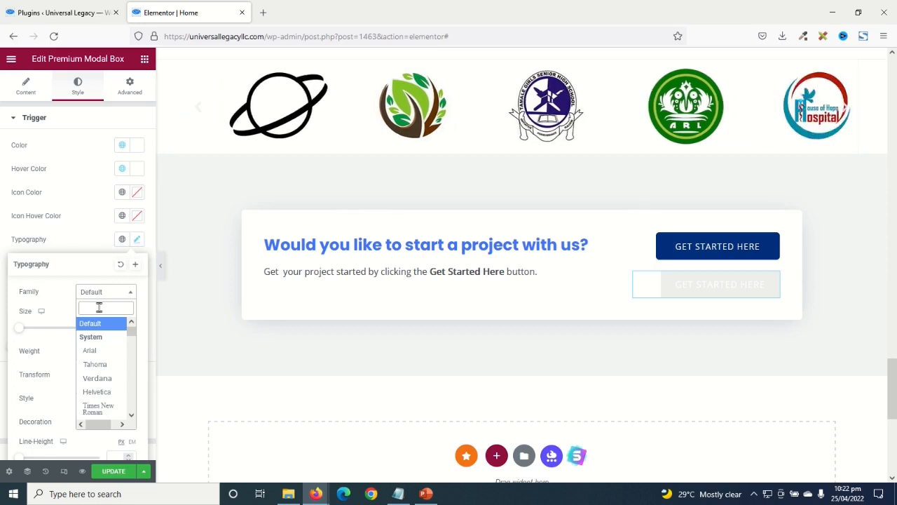
pyautogui.write('popp')
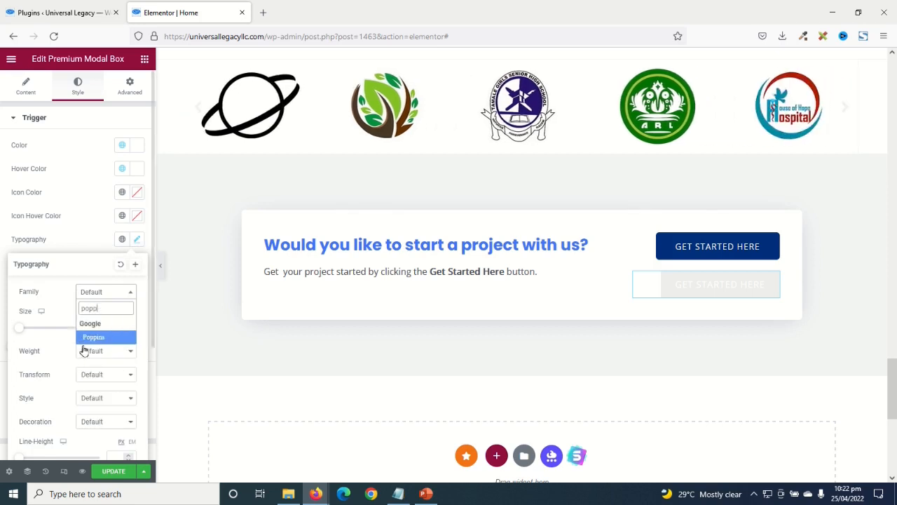
pyautogui.click(97, 338)
pyautogui.click(137, 241)
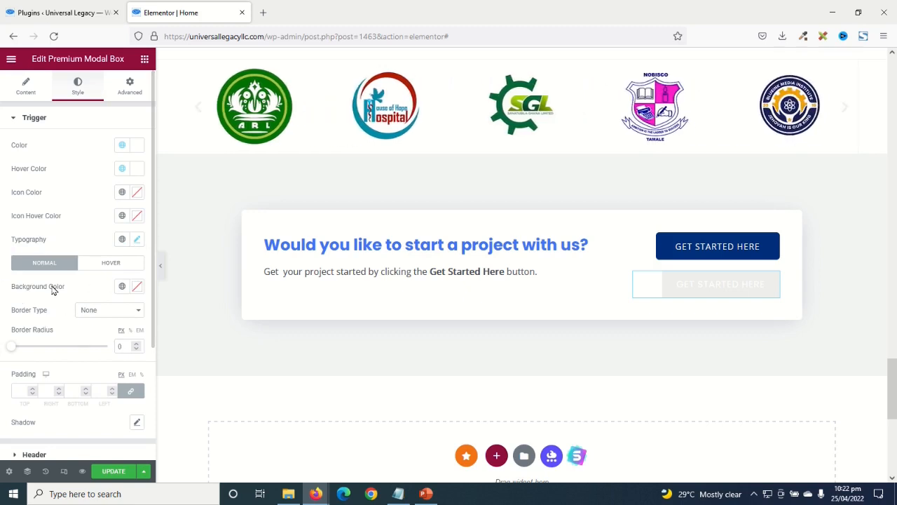
# - Give the trigger background Theme Color 2 darkened to deep navy, and Theme Color 2 on hover
pyautogui.click(122, 288)
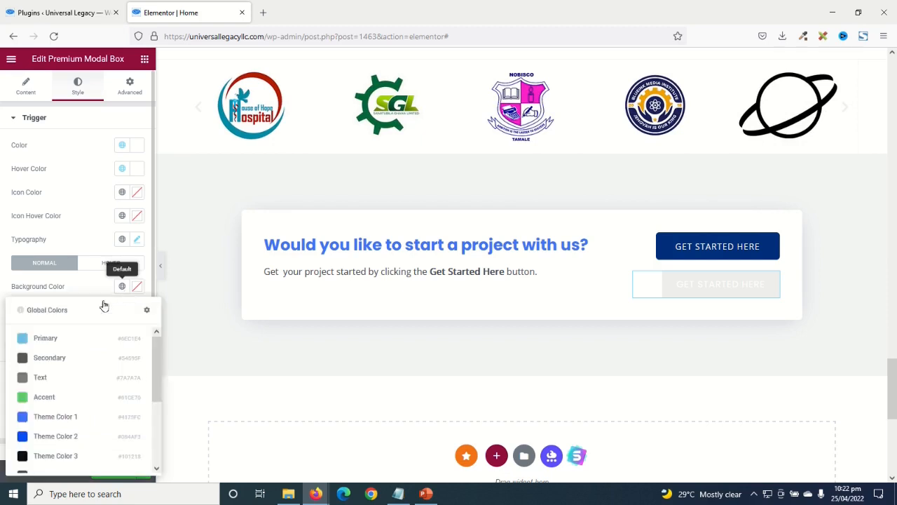
pyautogui.click(54, 436)
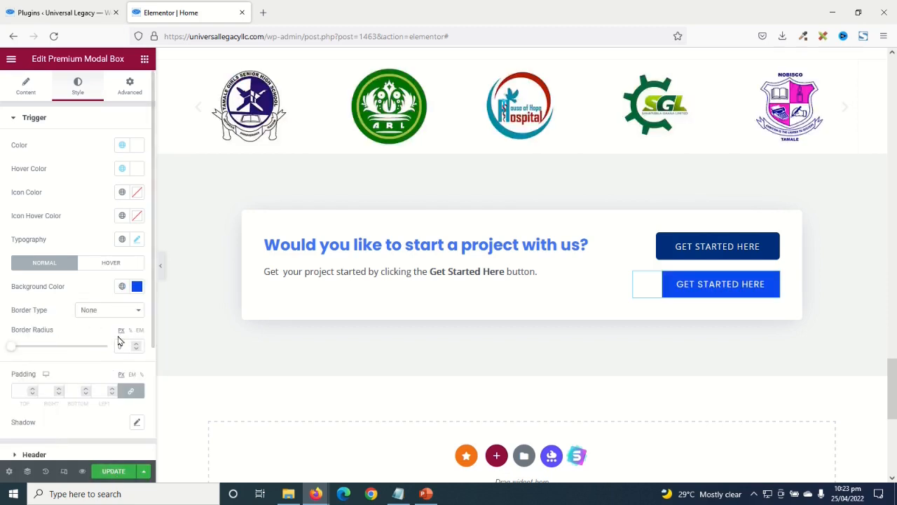
pyautogui.click(137, 288)
pyautogui.moveTo(204, 335); pyautogui.dragTo(208, 373)
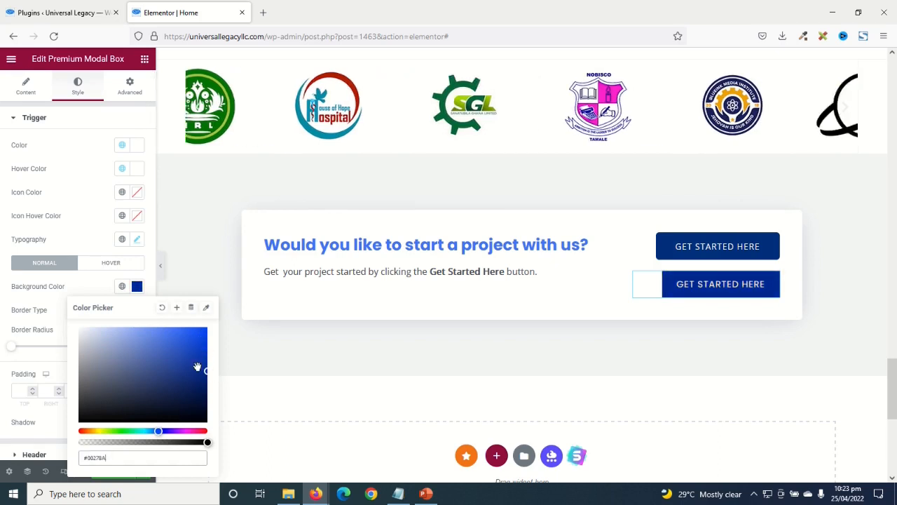
pyautogui.click(107, 290)
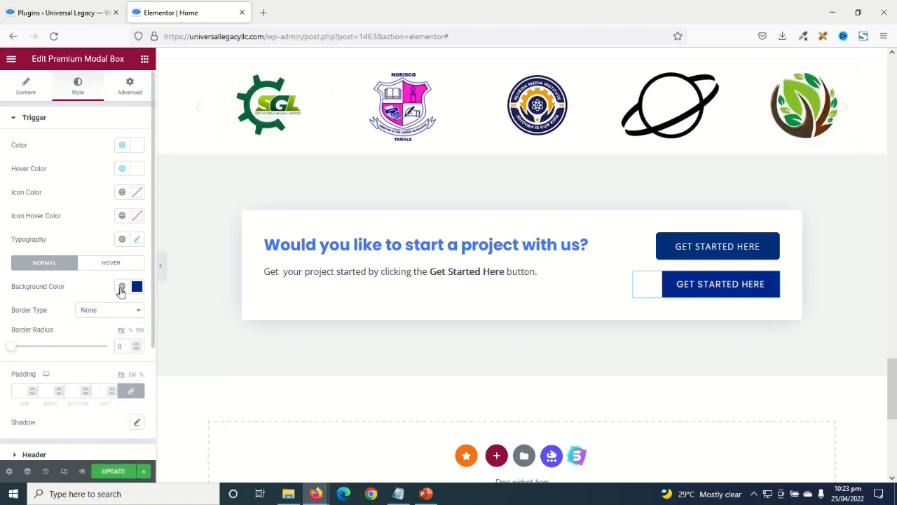
pyautogui.click(114, 263)
pyautogui.click(121, 288)
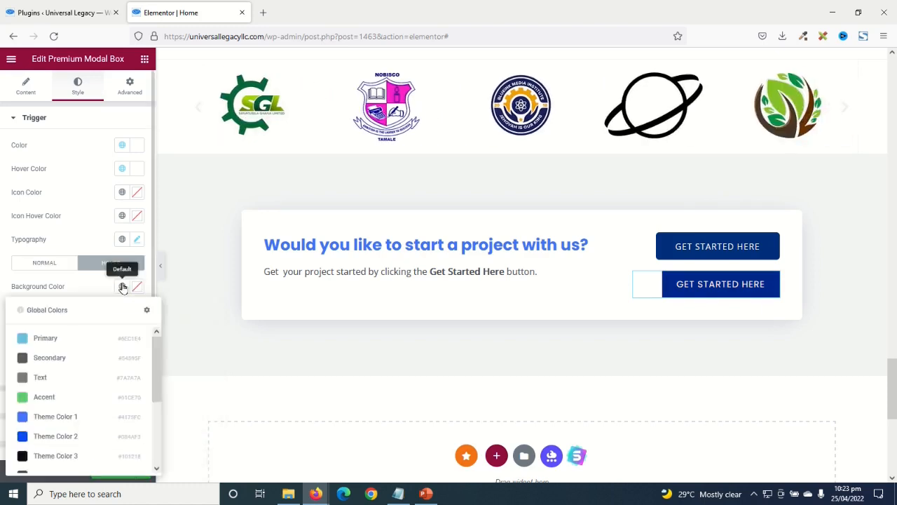
pyautogui.scroll(-3, 70, 357)
pyautogui.scroll(3, 62, 370)
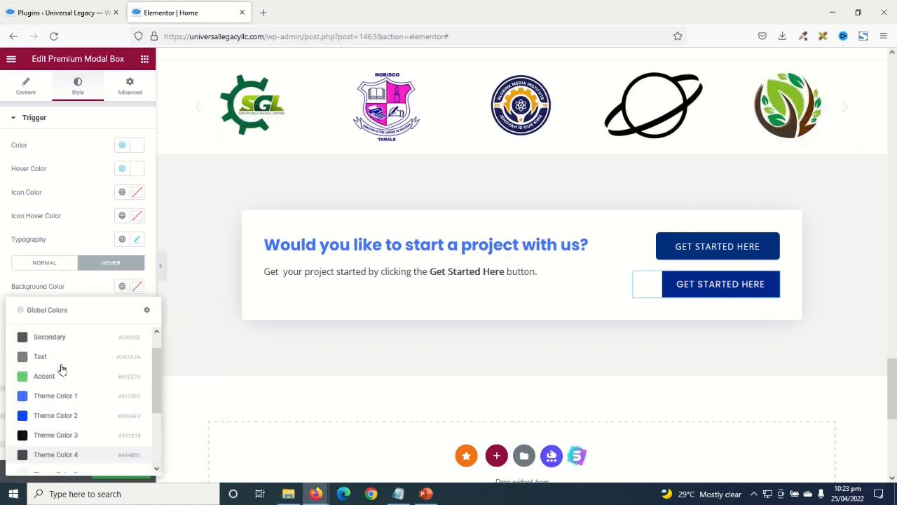
pyautogui.click(41, 416)
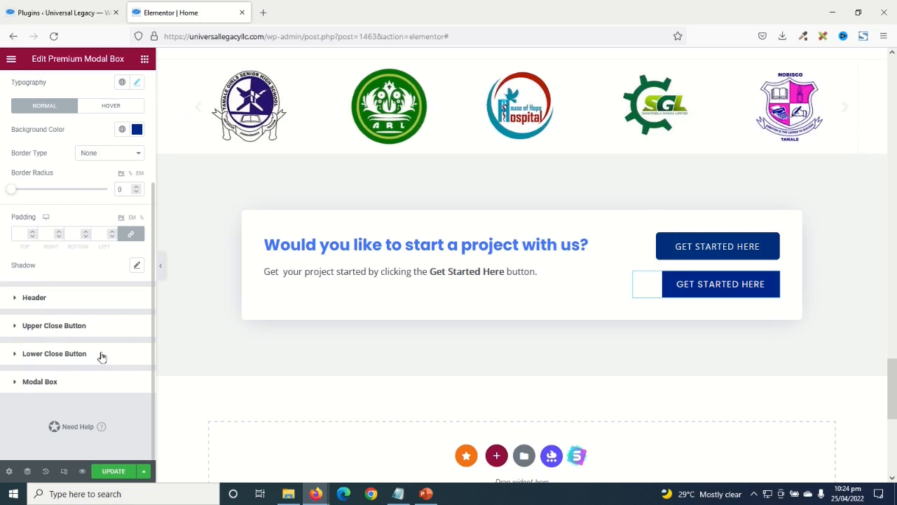
# - Open the My Popup modal in the preview and show the Upper Close Button's hover styling
pyautogui.click(711, 285)
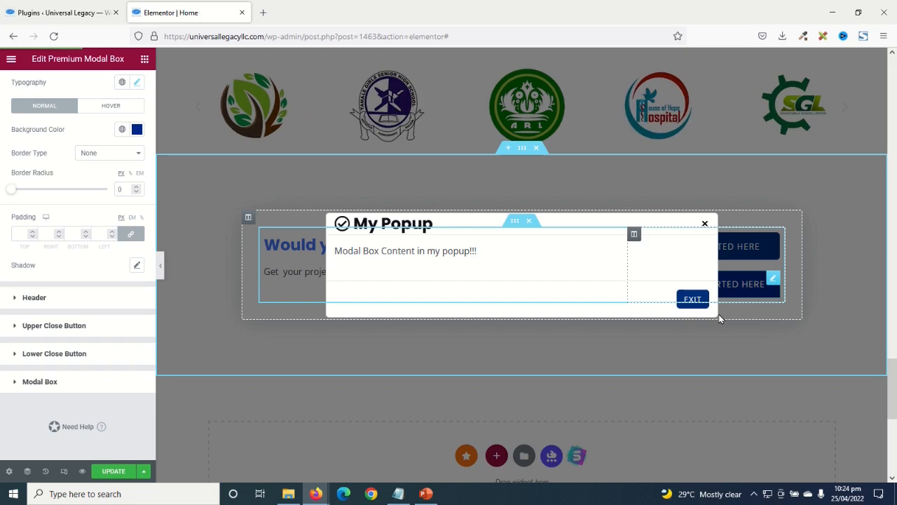
pyautogui.click(43, 327)
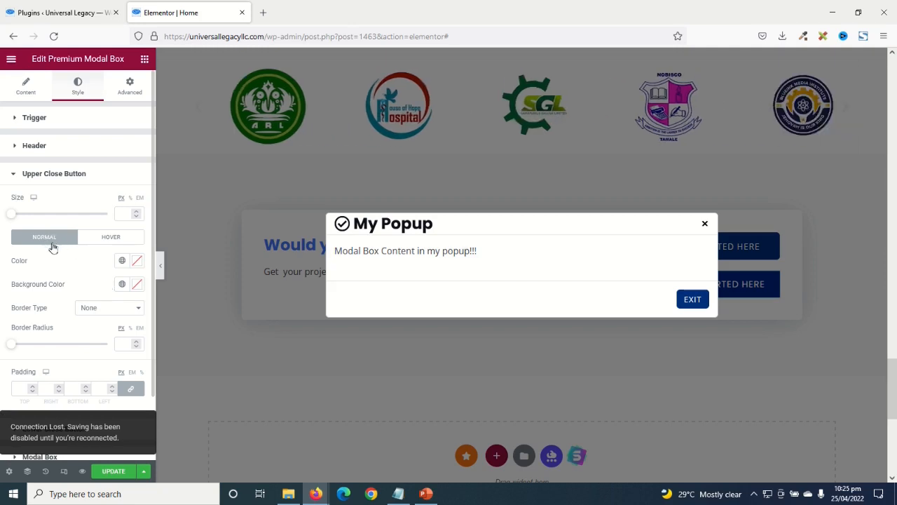
pyautogui.click(113, 237)
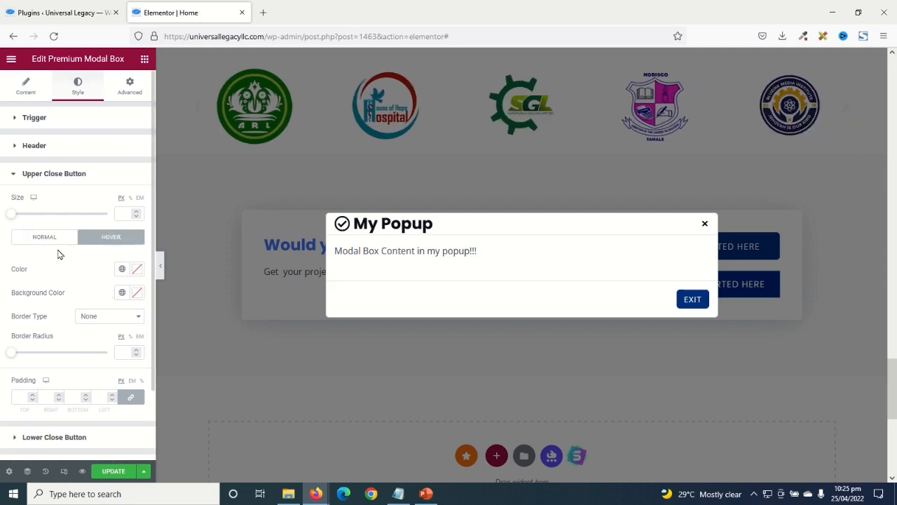
pyautogui.scroll(-2, 102, 303)
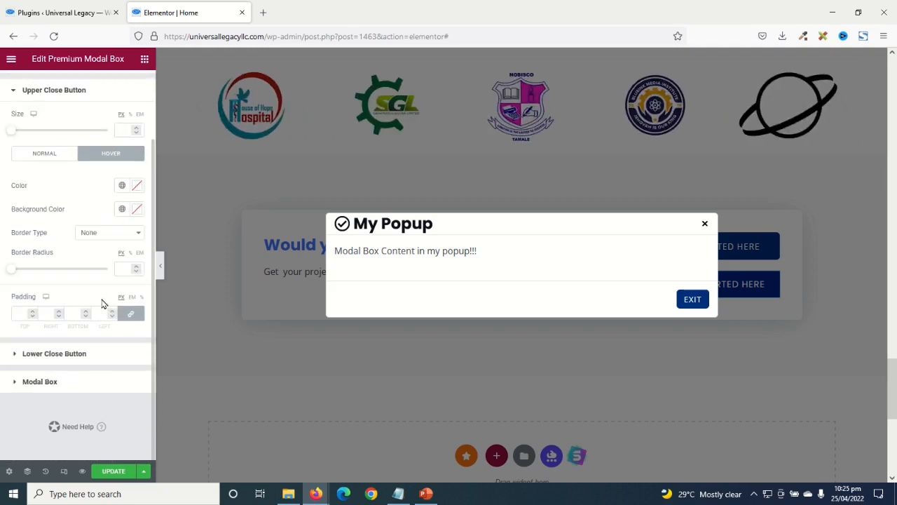
# - Set the modal text colour to Accent green and the content background to Primary light blue
pyautogui.click(44, 384)
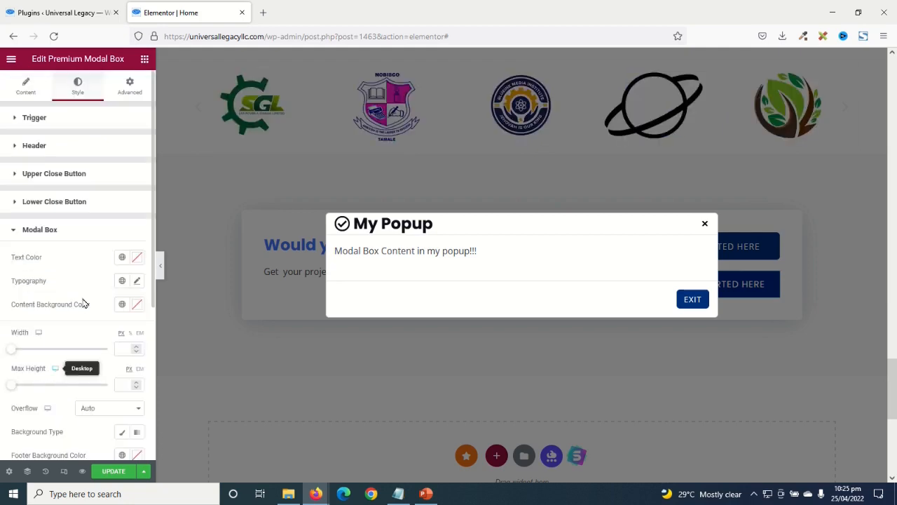
pyautogui.click(121, 259)
pyautogui.scroll(-3, 84, 304)
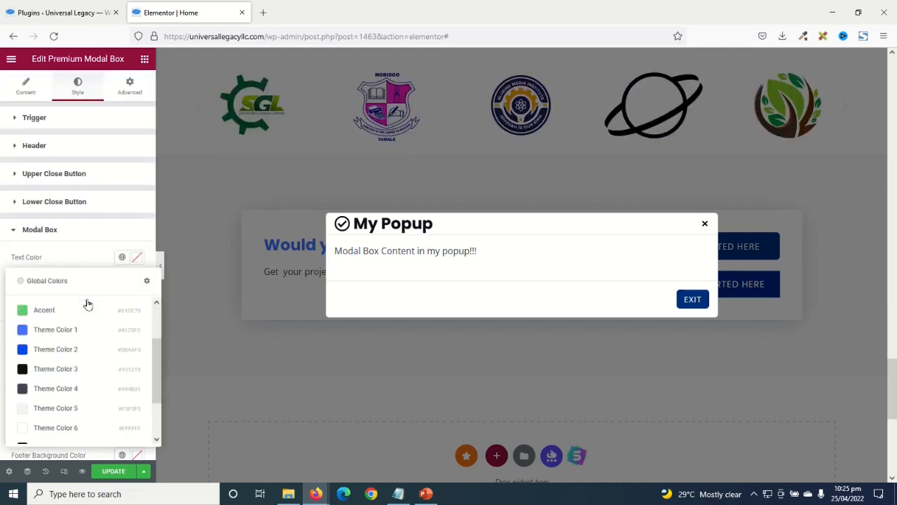
pyautogui.scroll(2, 61, 342)
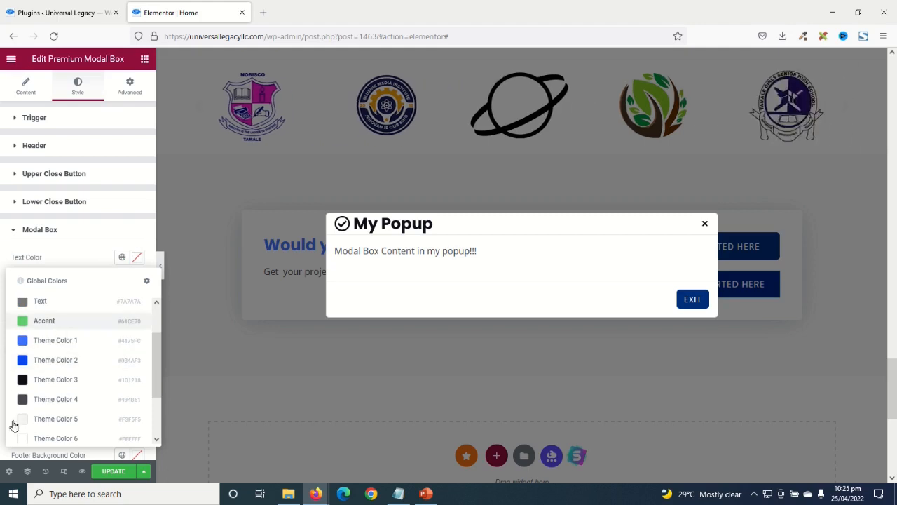
pyautogui.click(47, 321)
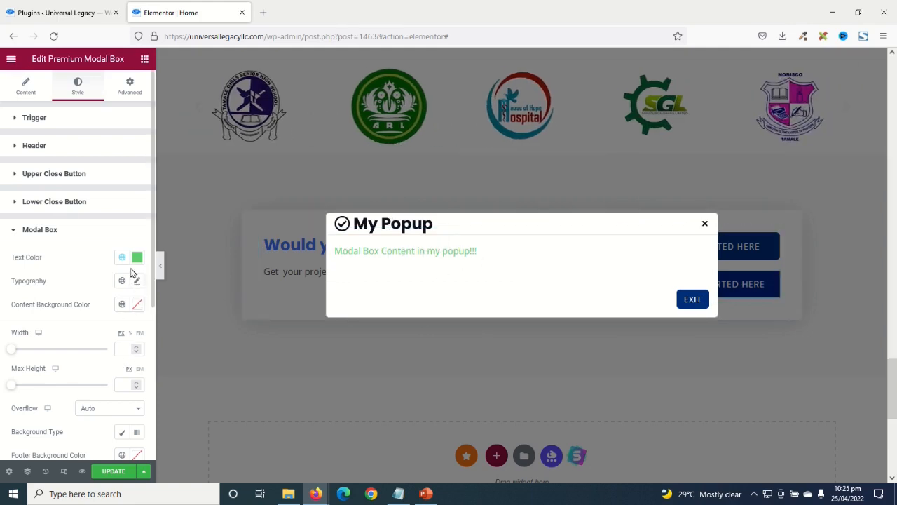
pyautogui.click(122, 306)
pyautogui.scroll(-3, 56, 231)
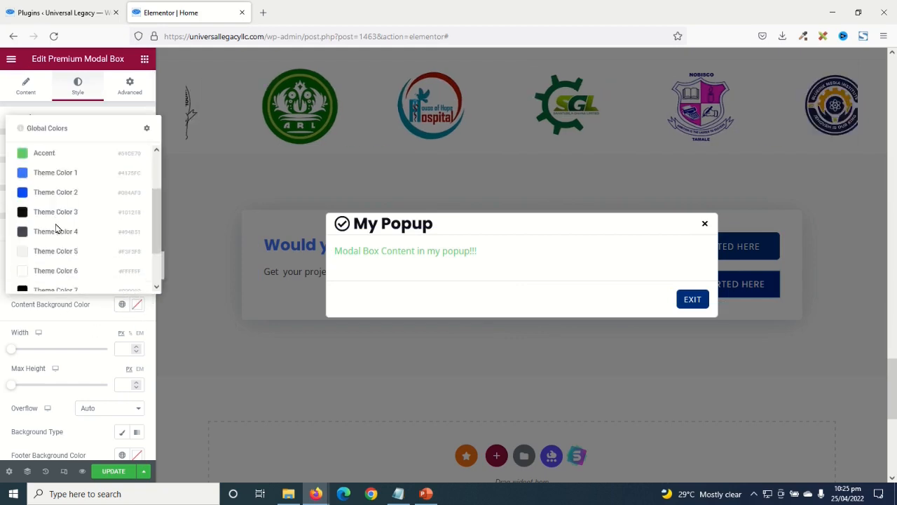
pyautogui.scroll(5, 76, 257)
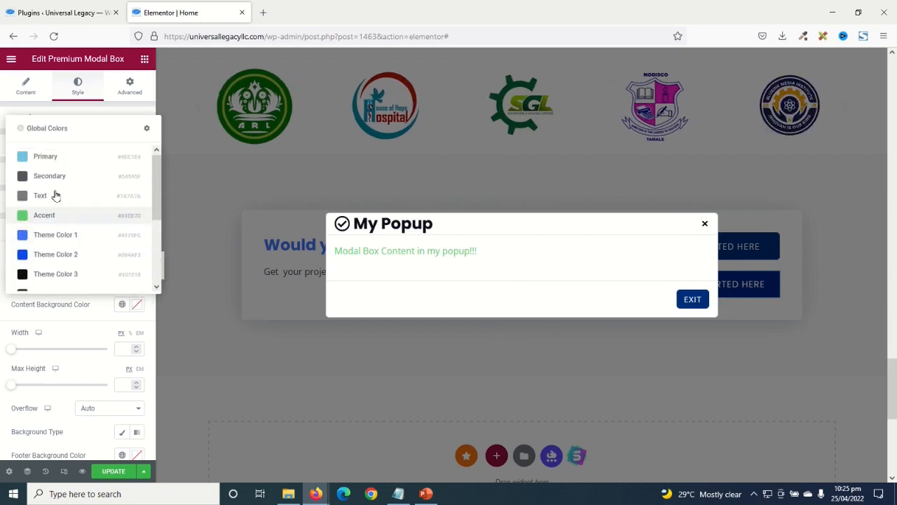
pyautogui.click(48, 155)
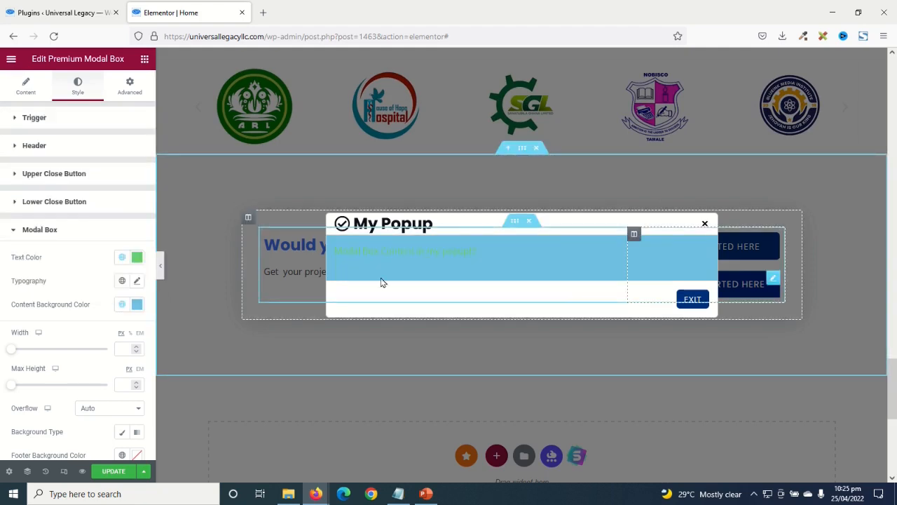
# - Clear both the content background and modal text colours back to default
pyautogui.click(136, 304)
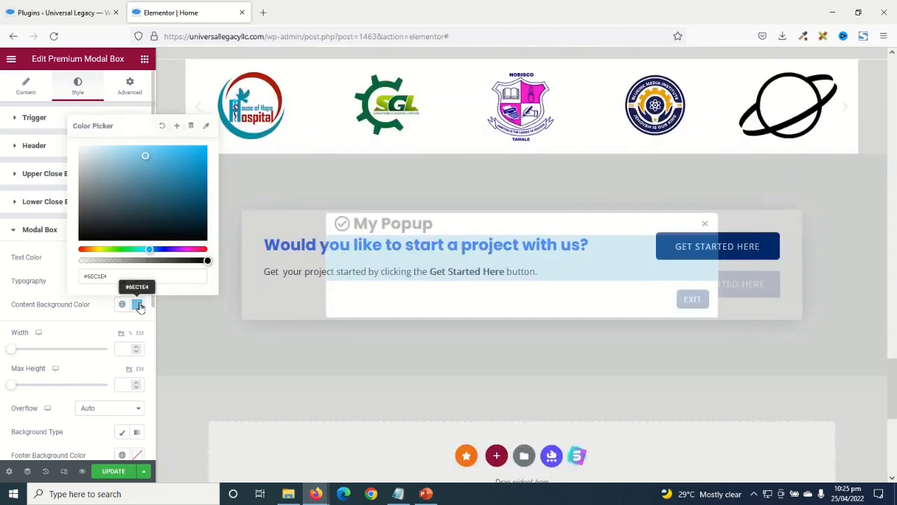
pyautogui.click(162, 126)
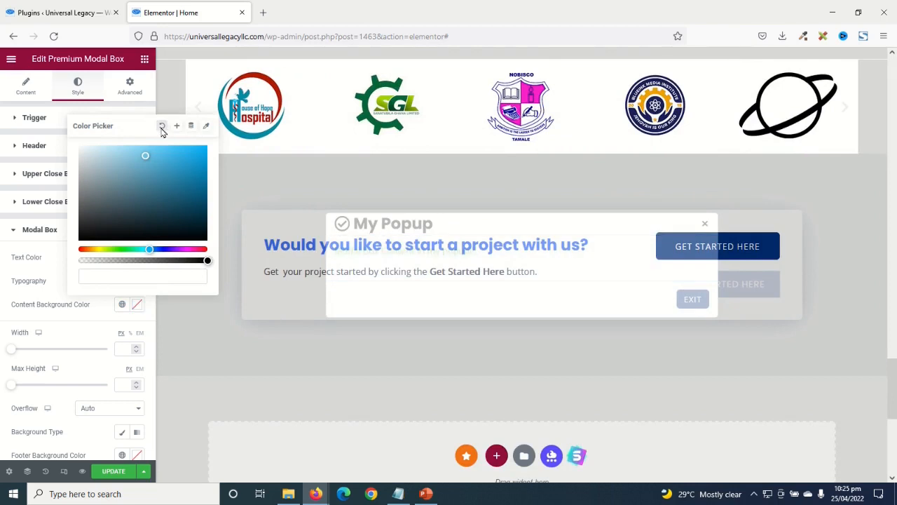
pyautogui.click(44, 271)
pyautogui.click(136, 257)
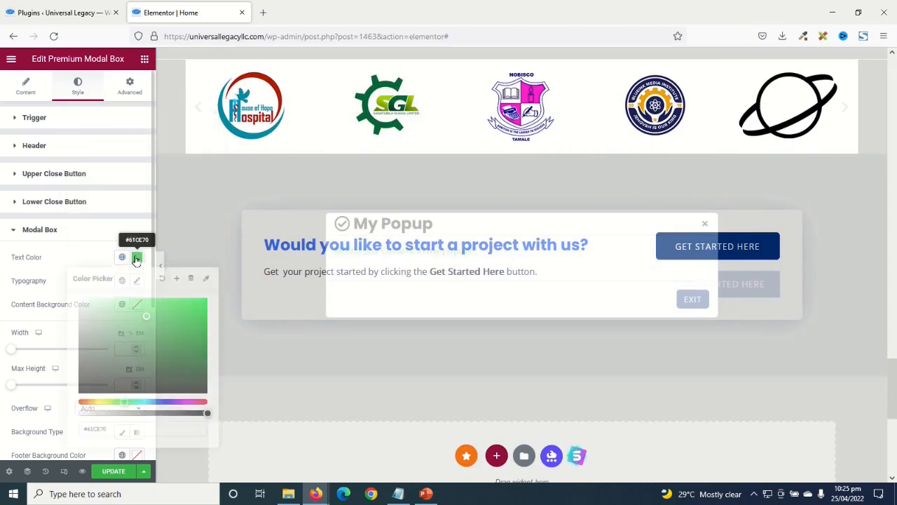
pyautogui.click(161, 279)
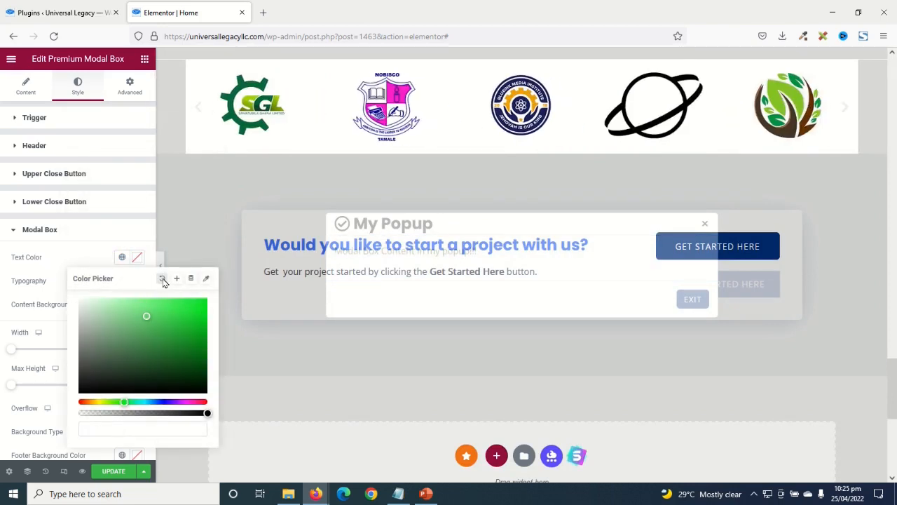
pyautogui.click(98, 261)
pyautogui.scroll(-4, 72, 246)
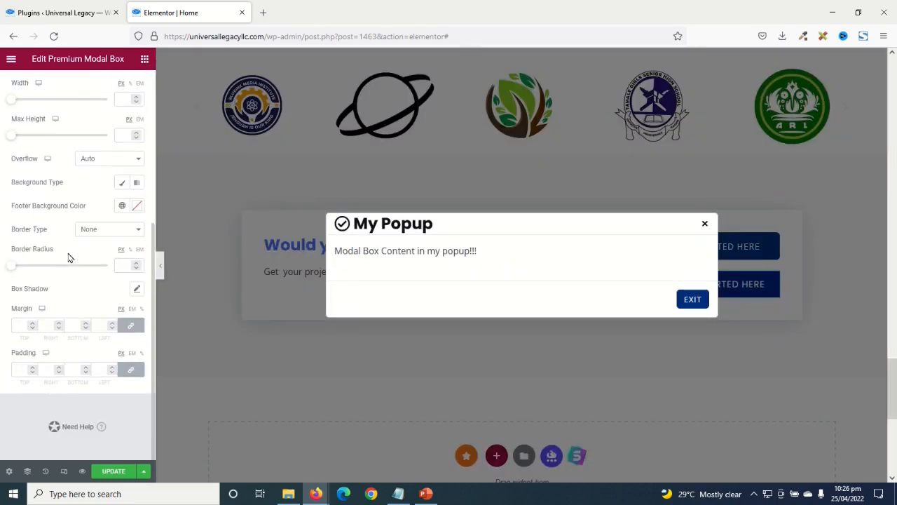
pyautogui.scroll(4, 56, 361)
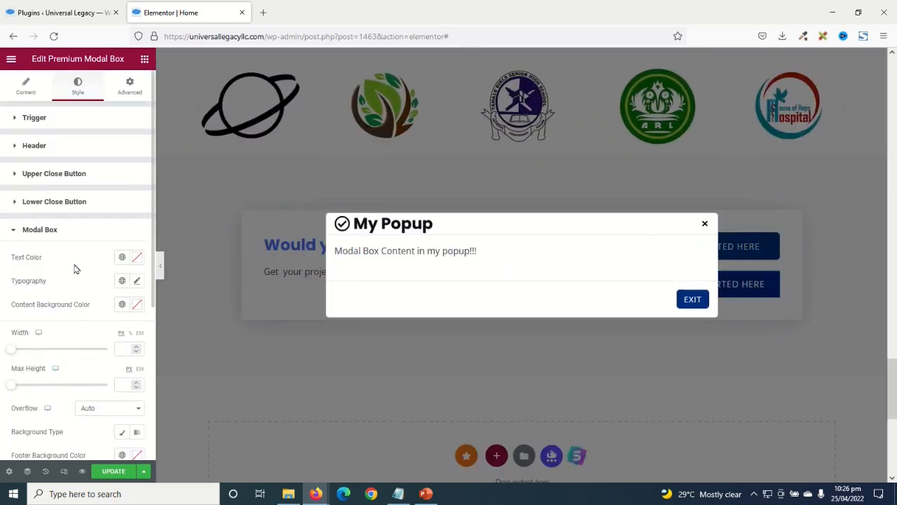
# - Paste copies so 'Modal Box Content in my popup' appears four times, then preview the modal
pyautogui.click(21, 78)
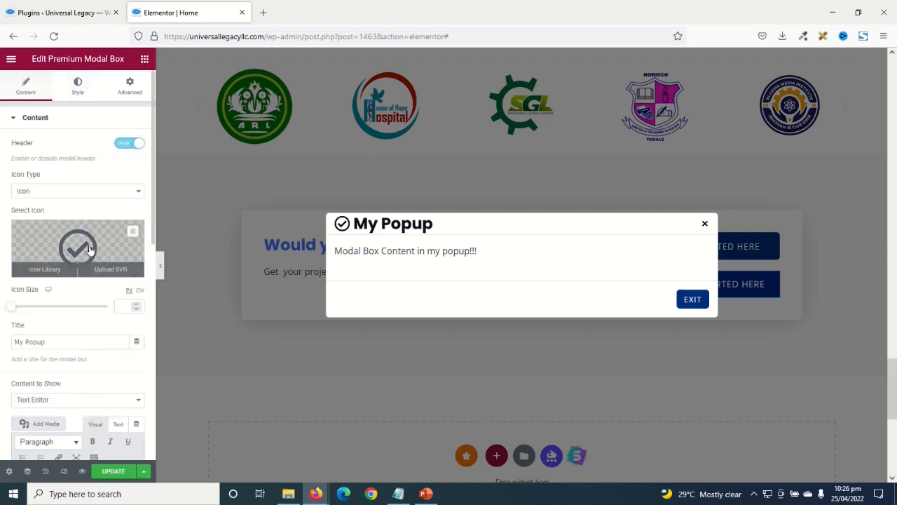
pyautogui.scroll(-2, 84, 286)
pyautogui.moveTo(68, 394); pyautogui.dragTo(1, 371)
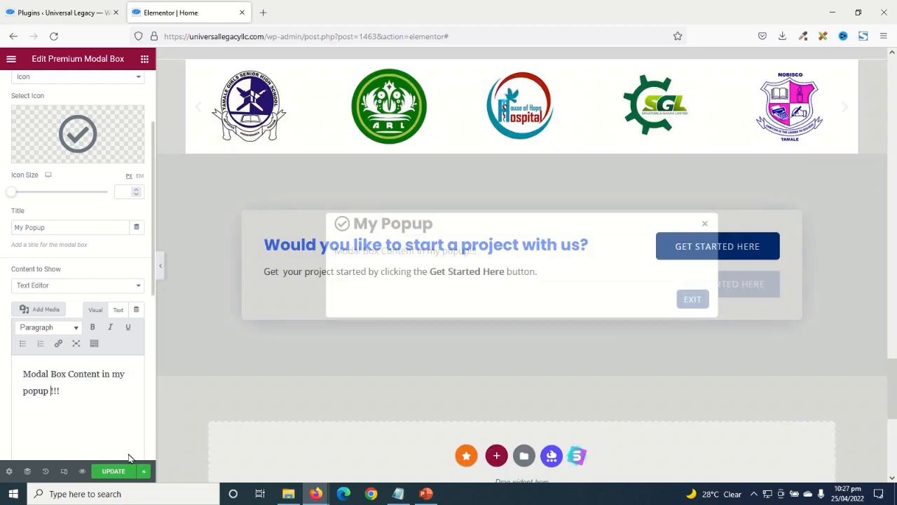
pyautogui.hotkey('ctrl', 'v')
pyautogui.hotkey('ctrl', 'v')
pyautogui.hotkey('ctrl', 'v')
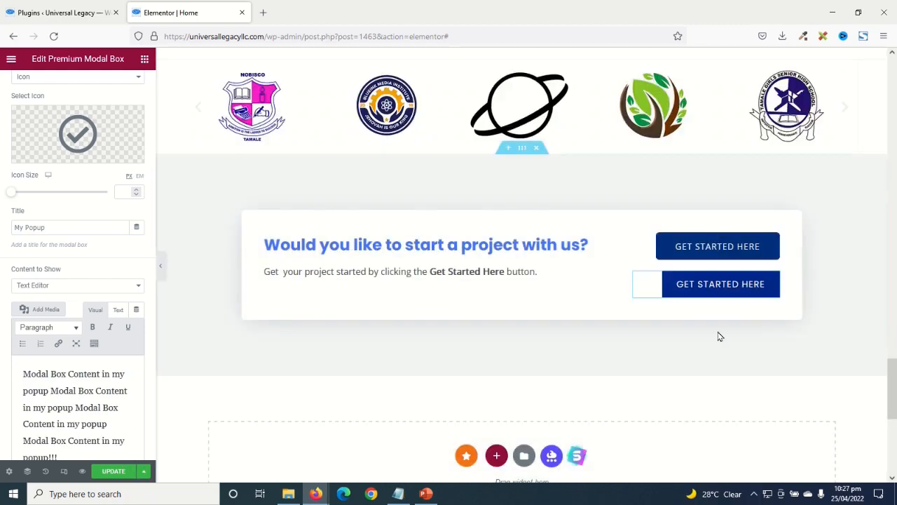
pyautogui.click(699, 293)
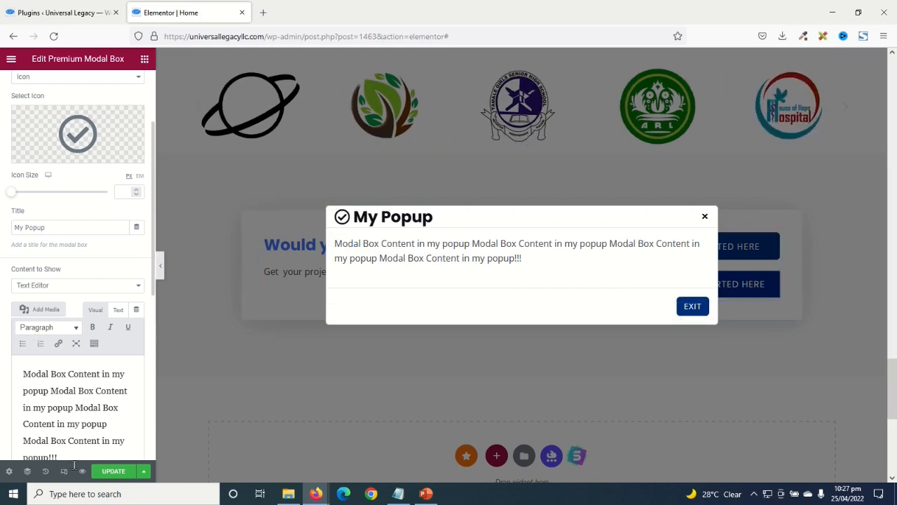
pyautogui.moveTo(59, 457); pyautogui.dragTo(14, 341)
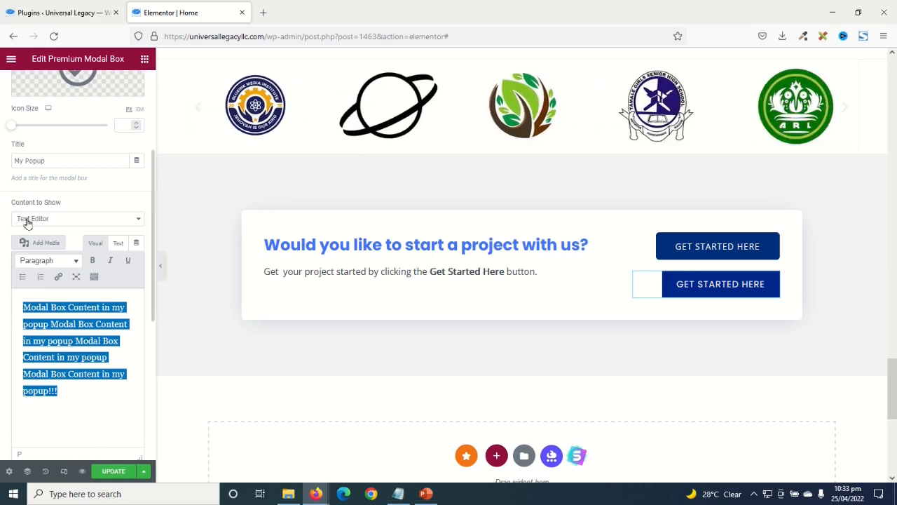
# - Replace the modal body with the pasted sign-up form embed code and preview it
pyautogui.click(118, 243)
pyautogui.moveTo(79, 348); pyautogui.dragTo(1, 280)
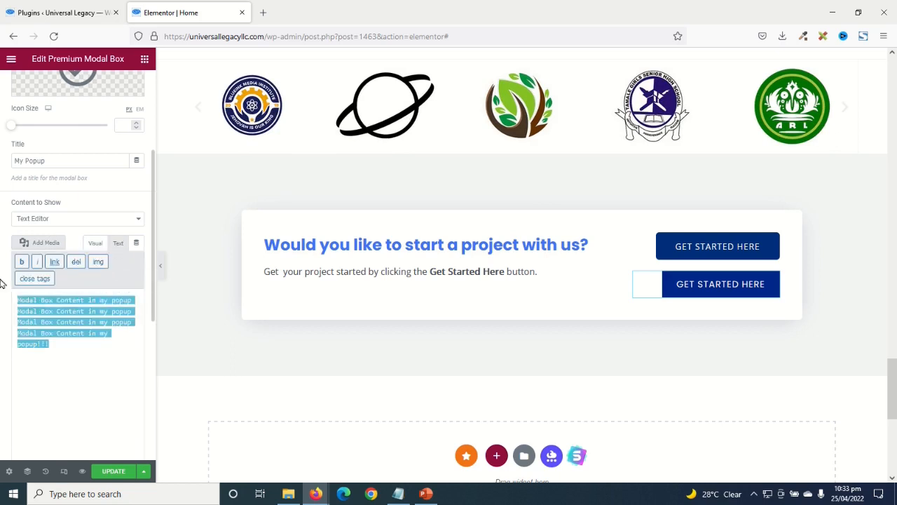
pyautogui.press('BackSpace')
pyautogui.write('<script async data-uid="083e1ffffd" src="https://wondrous-thinker-9568.ck.page/083e1ffffd/index.js"></script> <style> .seva-form.formkit-form {     margin: auto; } </style>')
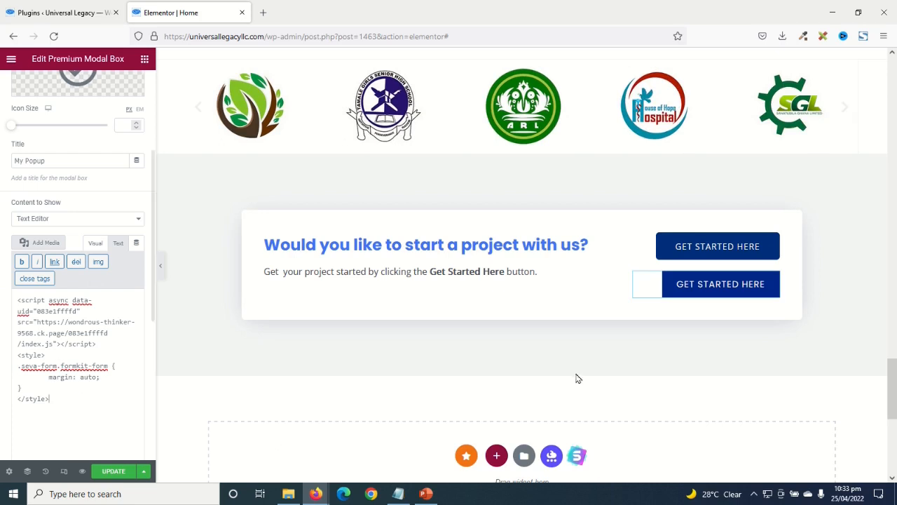
pyautogui.click(731, 293)
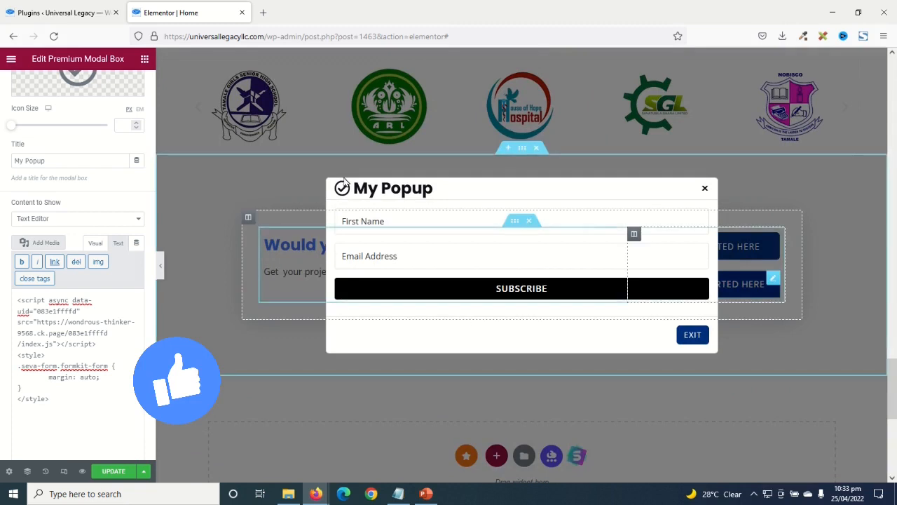
# - Retitle the modal 'Subscribe to My Newsletter' and preview the new heading
pyautogui.moveTo(72, 160); pyautogui.dragTo(2, 140)
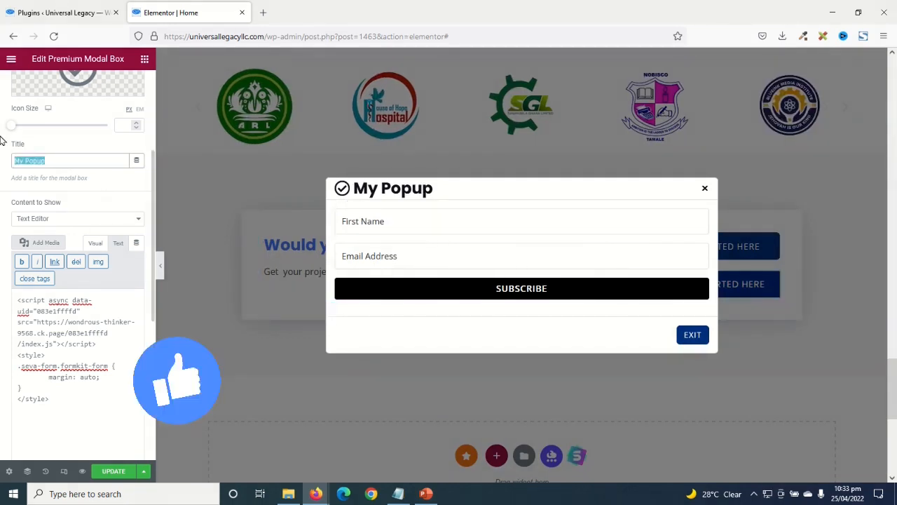
pyautogui.write('Subscribe to My')
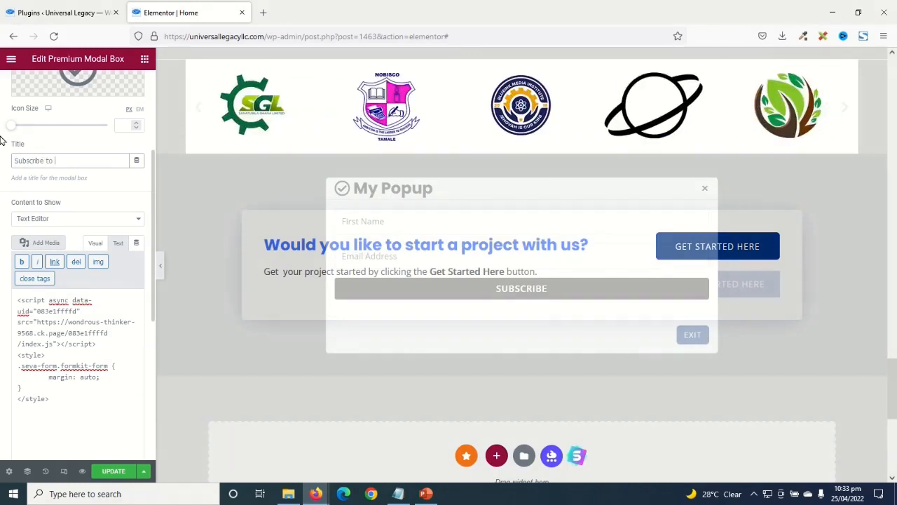
pyautogui.write(' Newsletter')
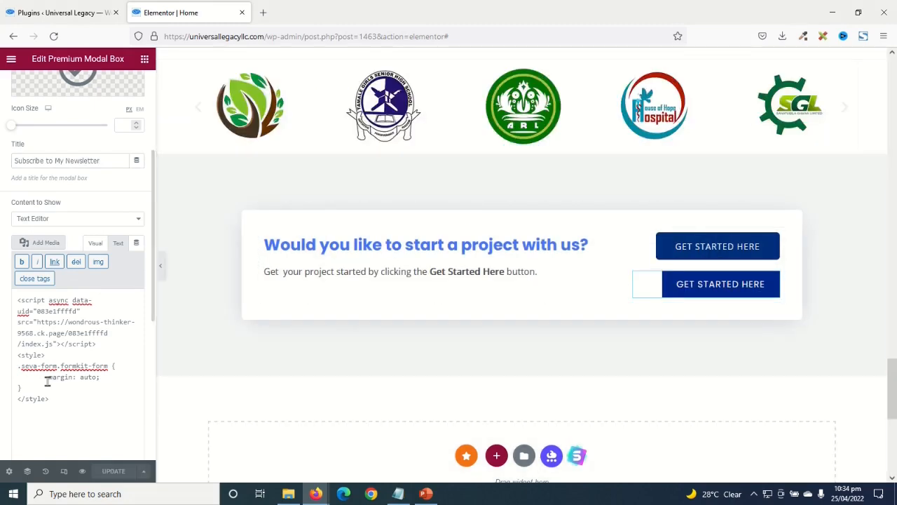
pyautogui.click(728, 287)
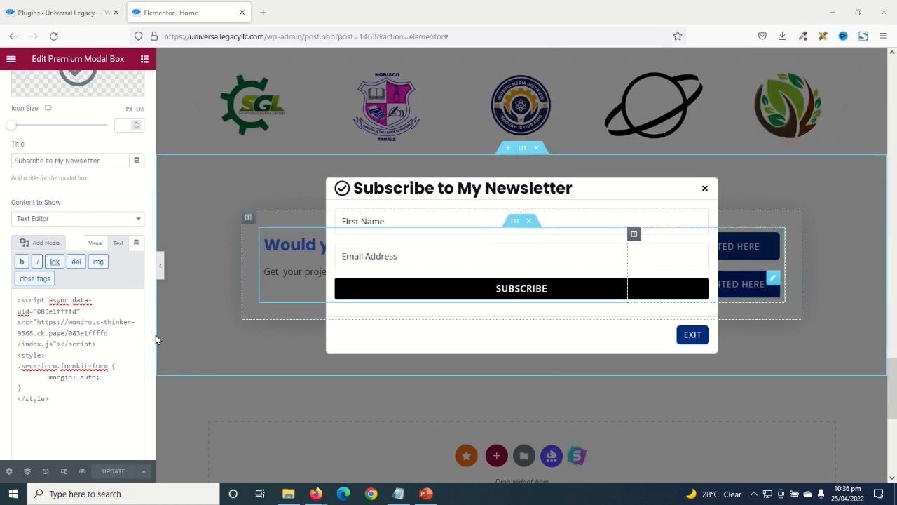
# - Add a new Page-type template named 'Popup' and open it in Elementor
pyautogui.click(53, 14)
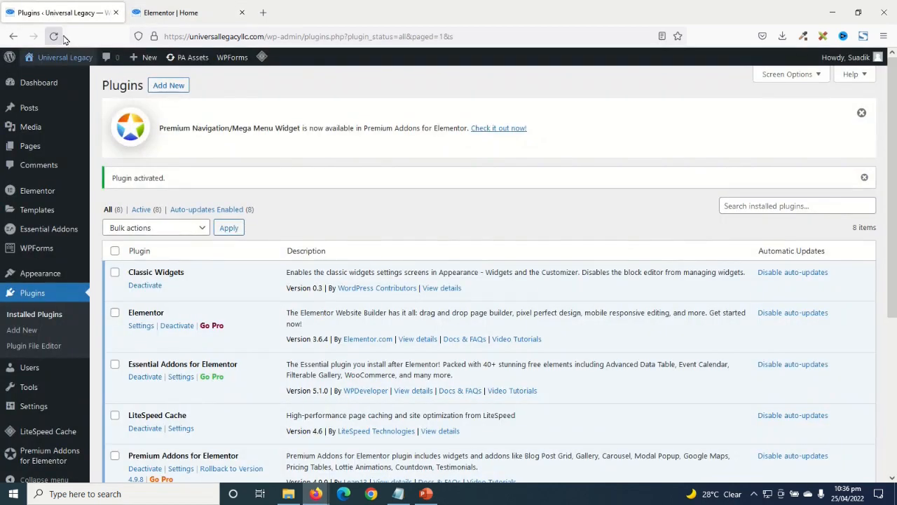
pyautogui.moveTo(29, 219)
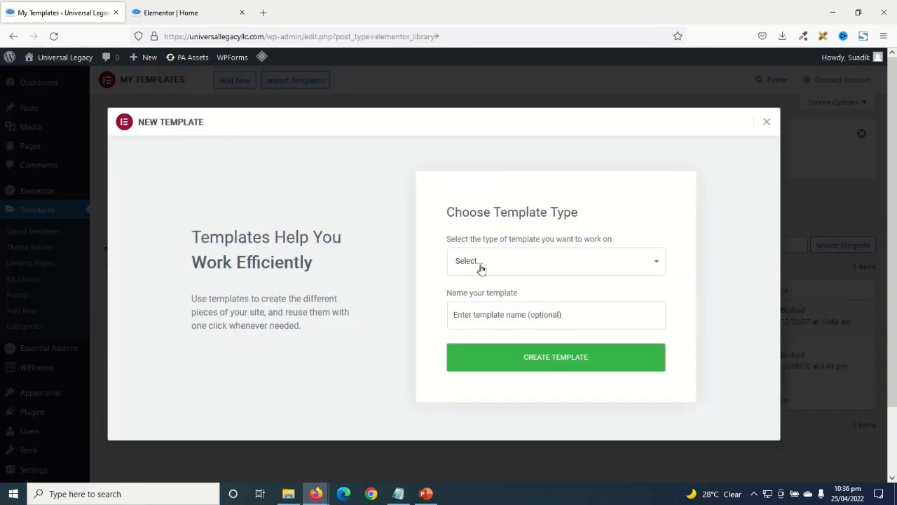
pyautogui.click(481, 266)
pyautogui.click(482, 299)
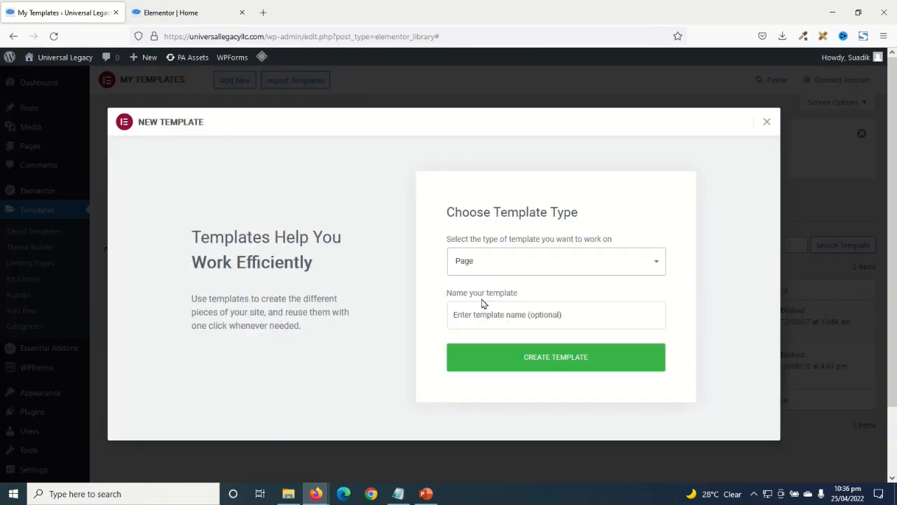
pyautogui.click(523, 317)
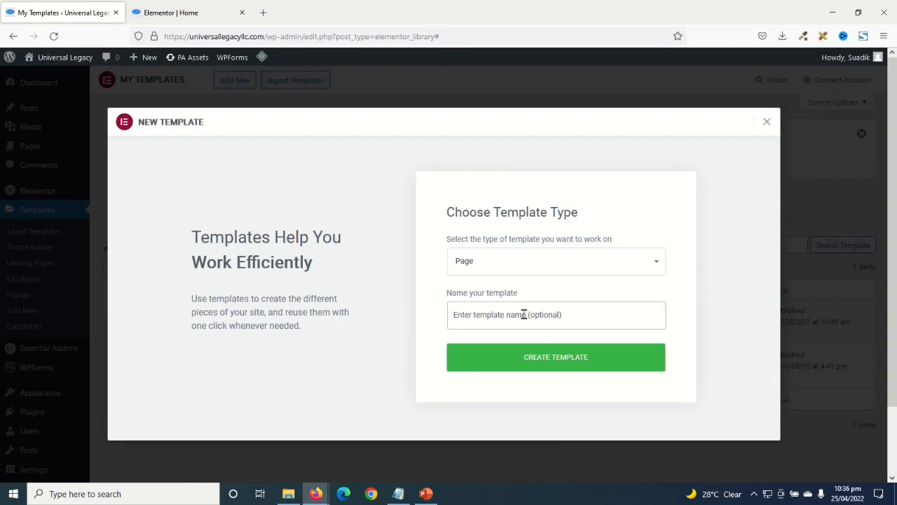
pyautogui.write('Pop')
pyautogui.write('ul;')
pyautogui.press('BackSpace')
pyautogui.press('BackSpace')
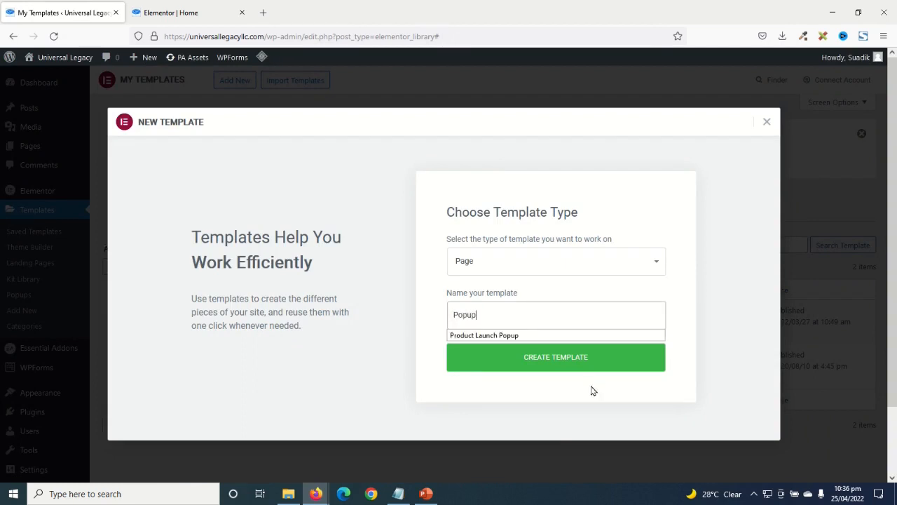
pyautogui.click(575, 359)
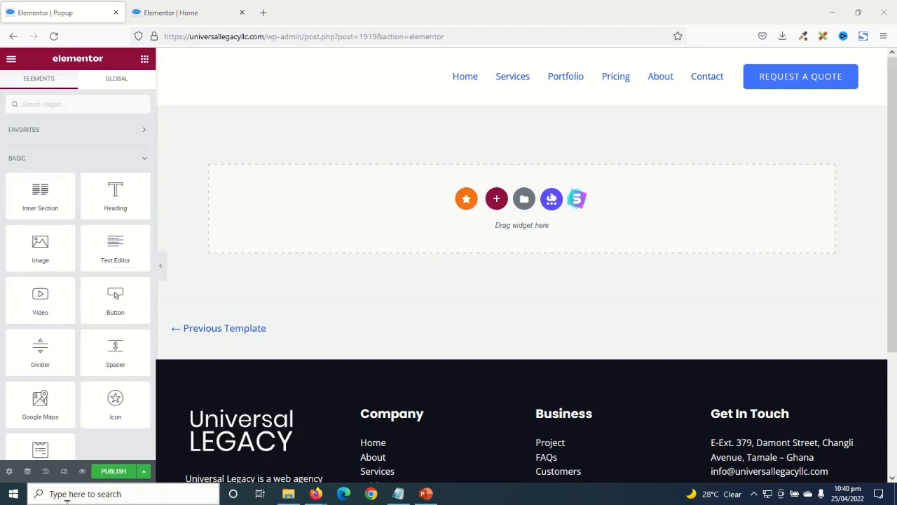
# - Set the Popup page layout to Elementor Canvas
pyautogui.click(10, 471)
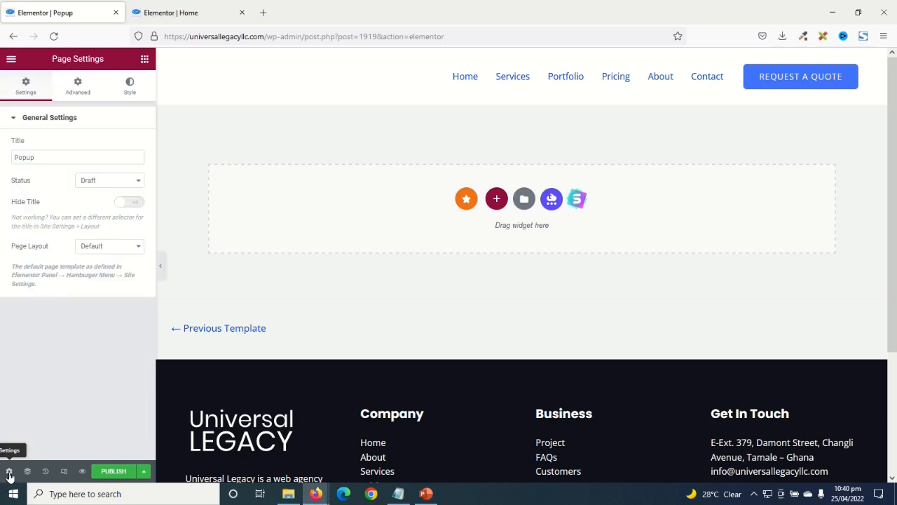
pyautogui.click(112, 247)
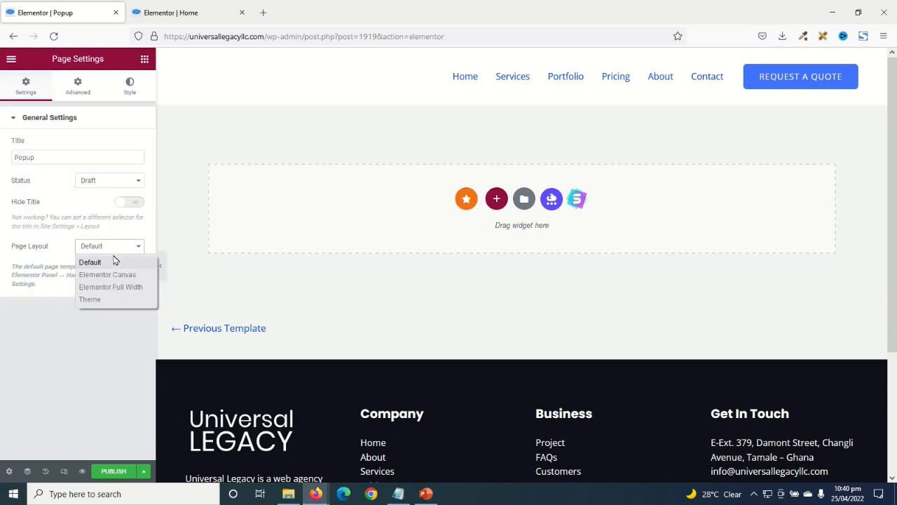
pyautogui.click(120, 275)
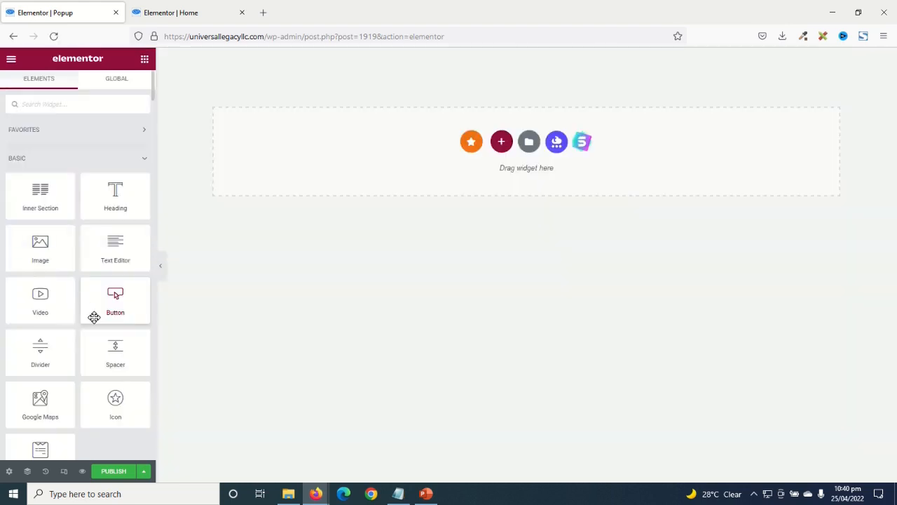
# - Add a single-column section and drop a WPForms widget into it
pyautogui.click(501, 142)
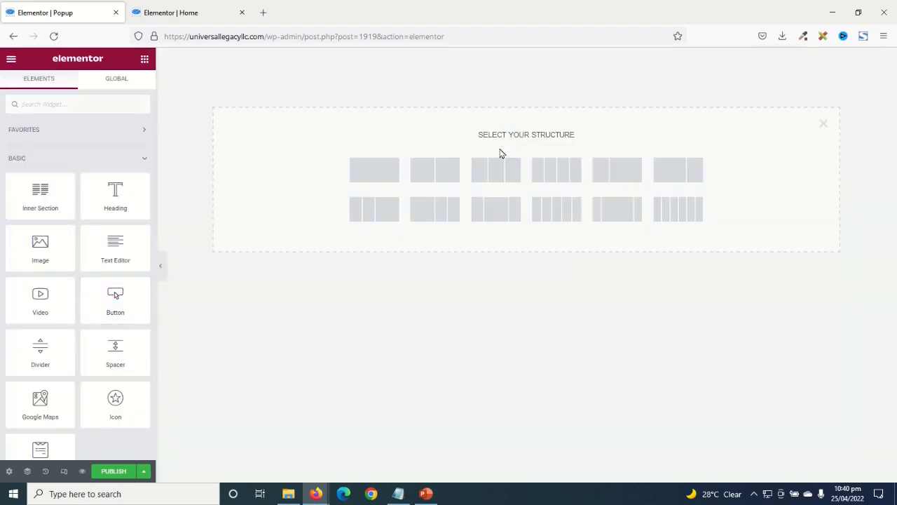
pyautogui.click(375, 166)
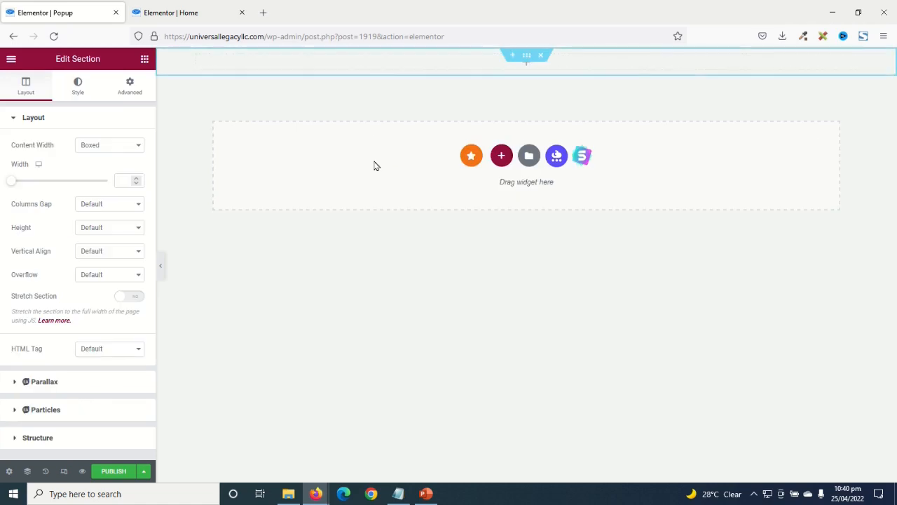
pyautogui.click(145, 61)
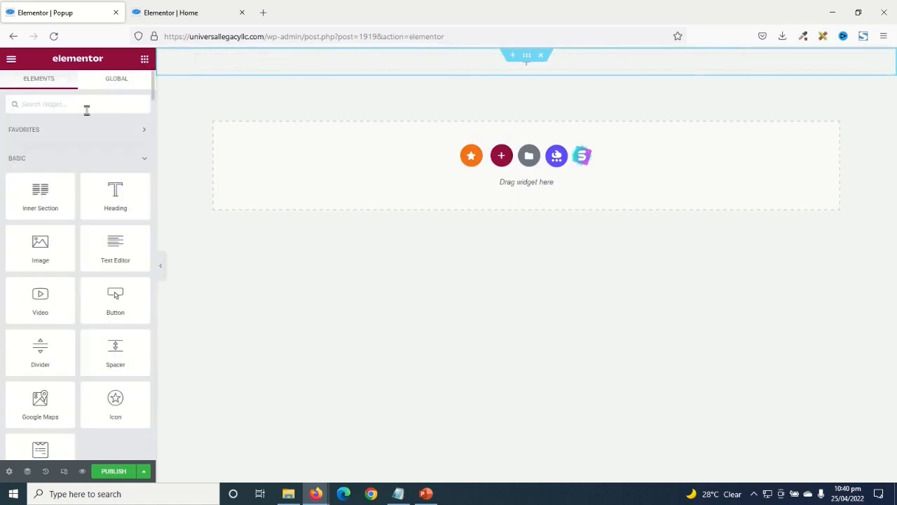
pyautogui.write('wpf')
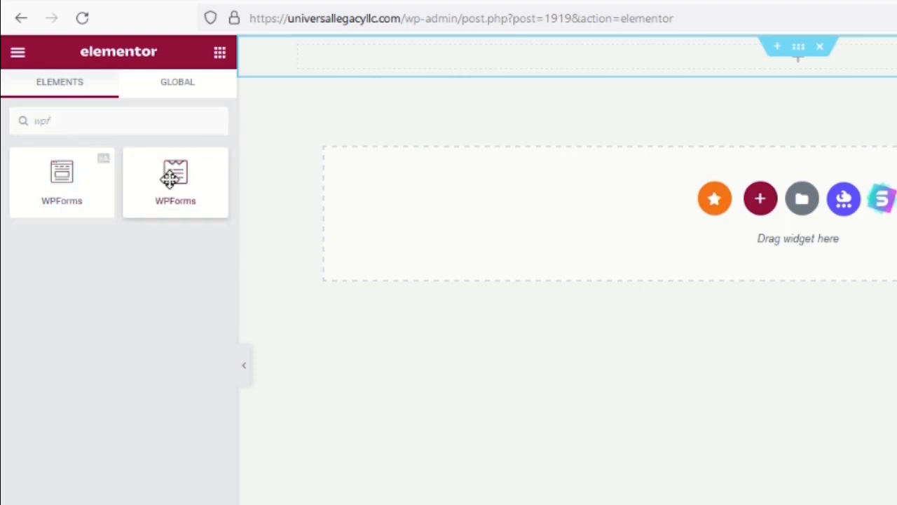
pyautogui.moveTo(192, 186); pyautogui.dragTo(663, 58)
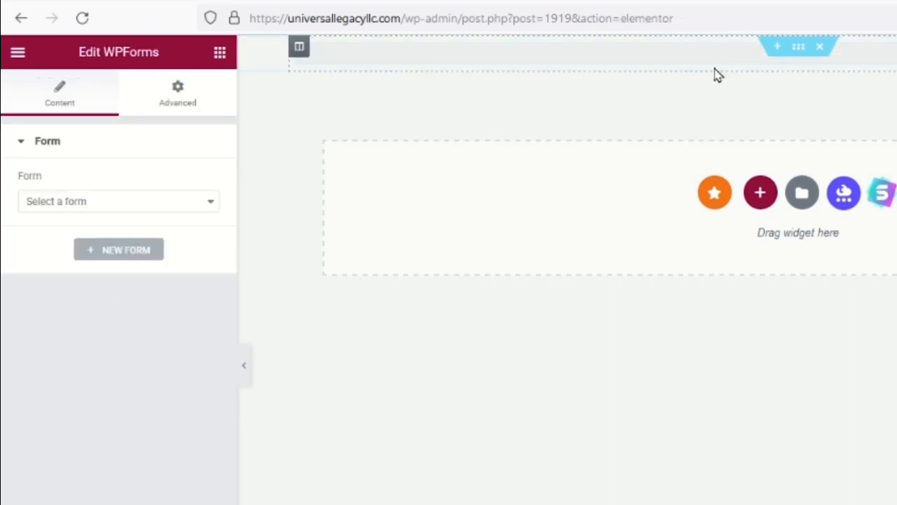
# - Choose Request Form in the WPForms widget and select its section
pyautogui.click(96, 209)
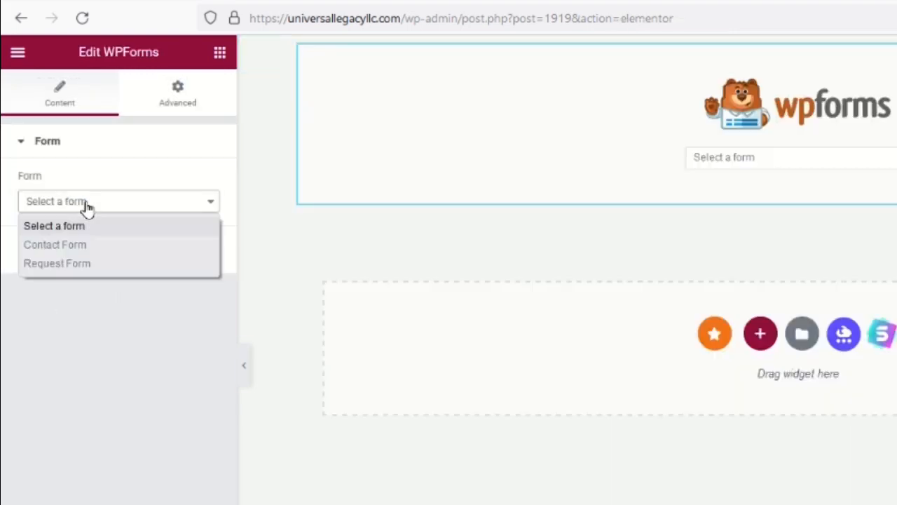
pyautogui.click(119, 265)
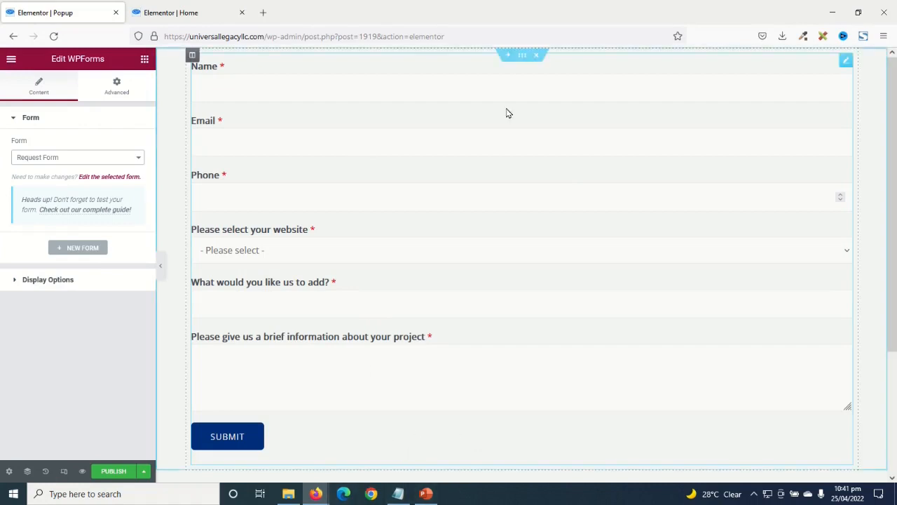
pyautogui.click(522, 56)
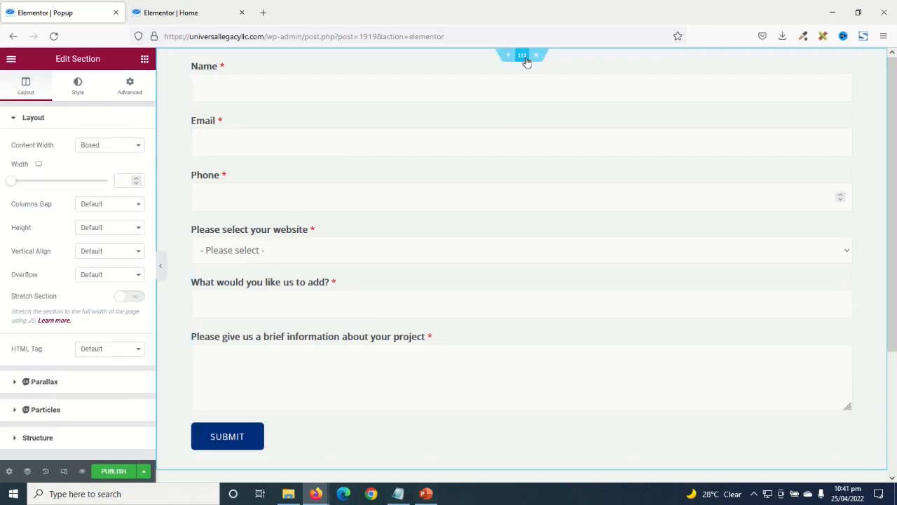
# - Pad the section 50 on every side, publish the Popup template, and return to Home
pyautogui.click(131, 86)
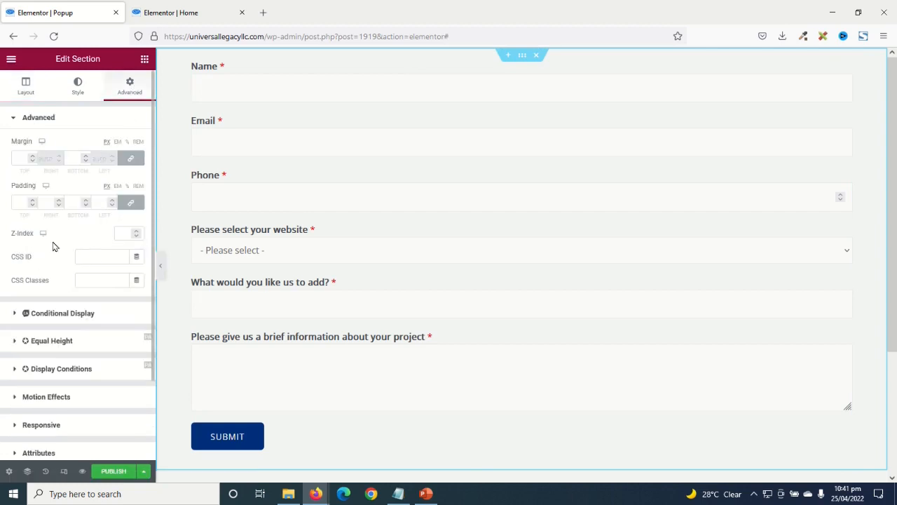
pyautogui.click(19, 203)
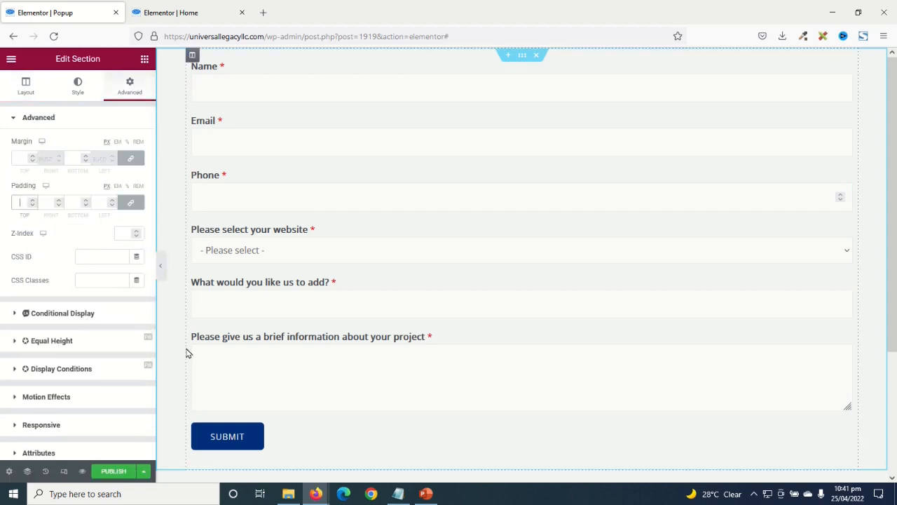
pyautogui.write('50')
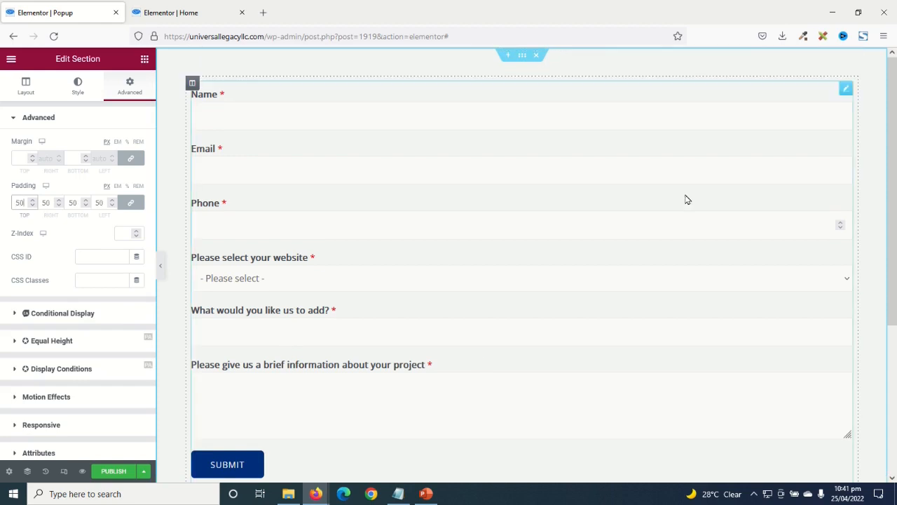
pyautogui.hotkey('ctrl', 's')
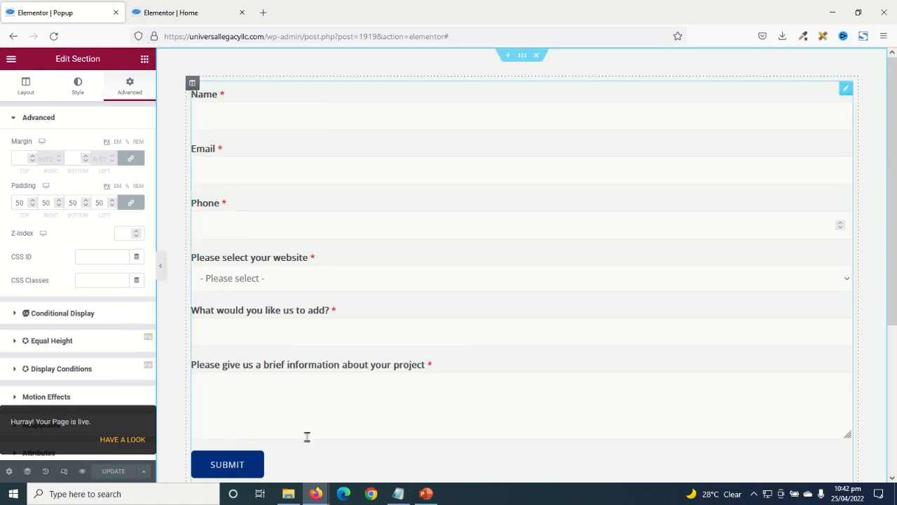
pyautogui.click(178, 14)
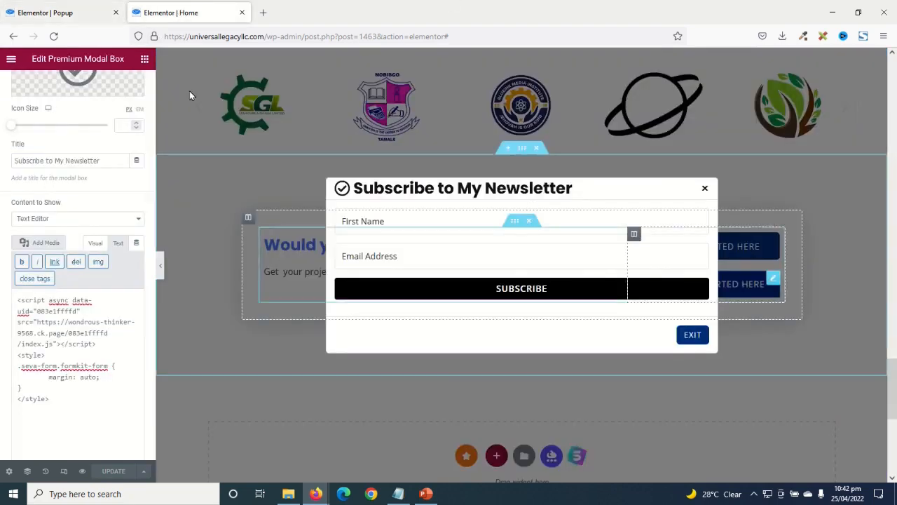
# - Set the modal's Content to Show to Elementor Template, then reload the Home editor with F5
pyautogui.scroll(-1, 80, 226)
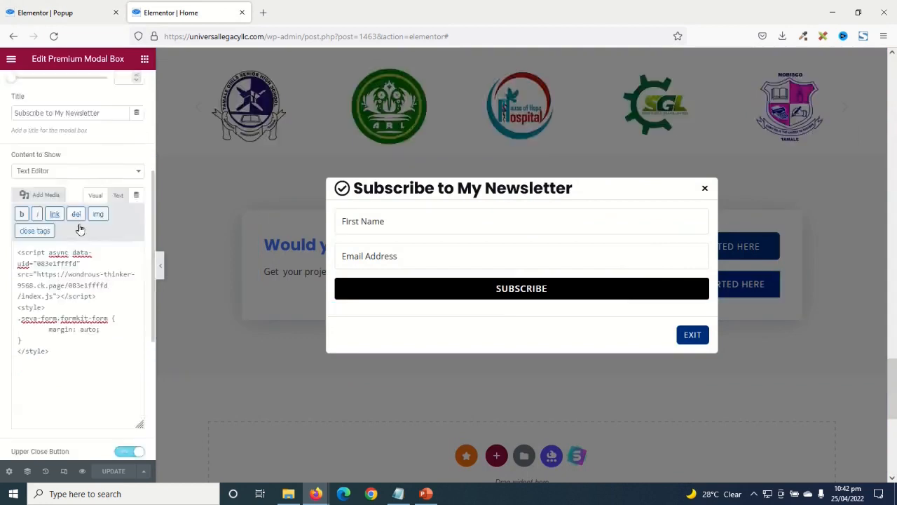
pyautogui.click(57, 171)
pyautogui.click(57, 200)
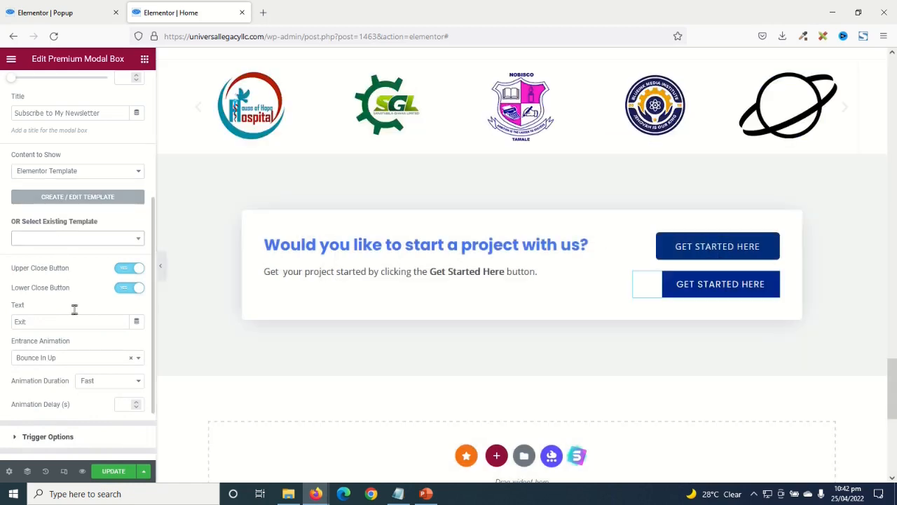
pyautogui.click(83, 238)
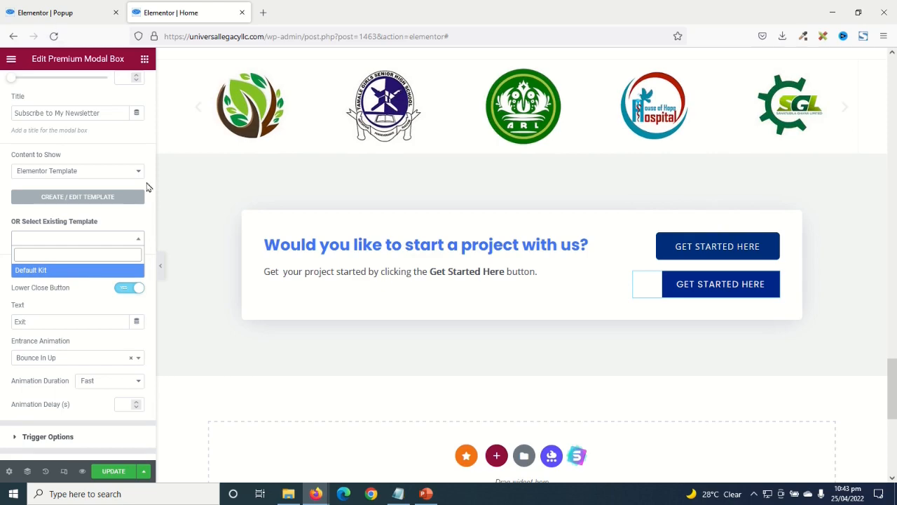
pyautogui.press('F5')
pyautogui.click(465, 288)
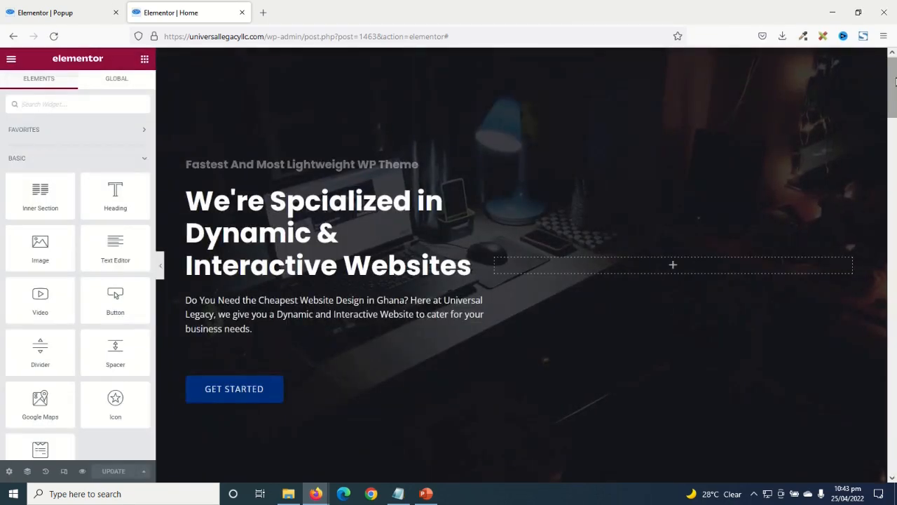
# - Set the Premium Modal Box to show the Elementor Template 'Popup'
pyautogui.scroll(-15, 884, 152)
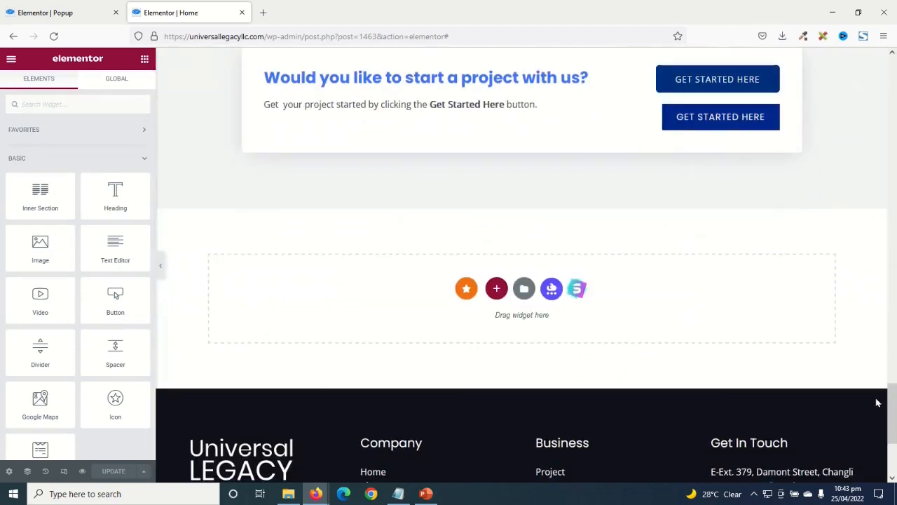
pyautogui.click(770, 114)
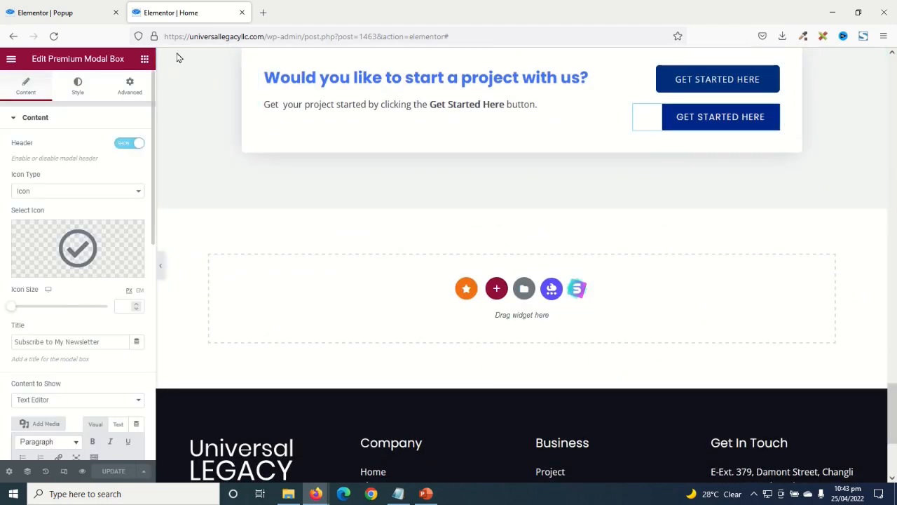
pyautogui.click(39, 400)
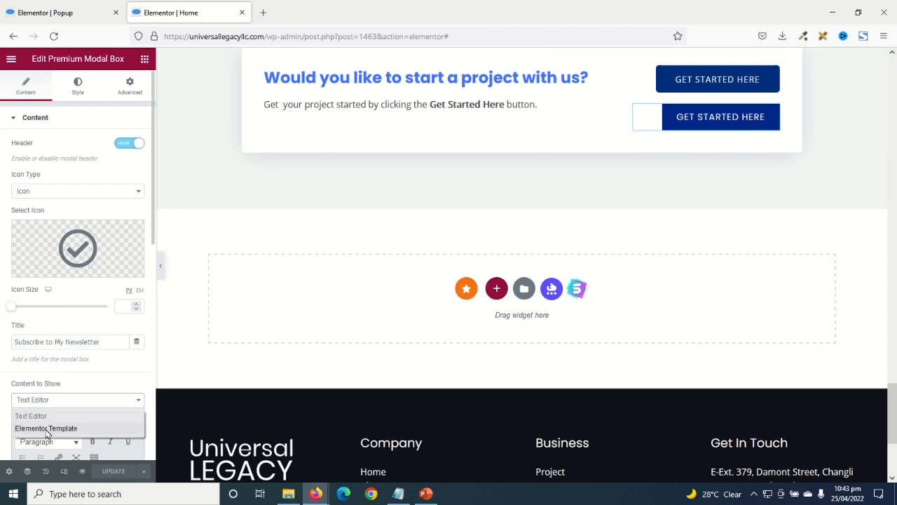
pyautogui.click(45, 427)
pyautogui.scroll(-2, 85, 407)
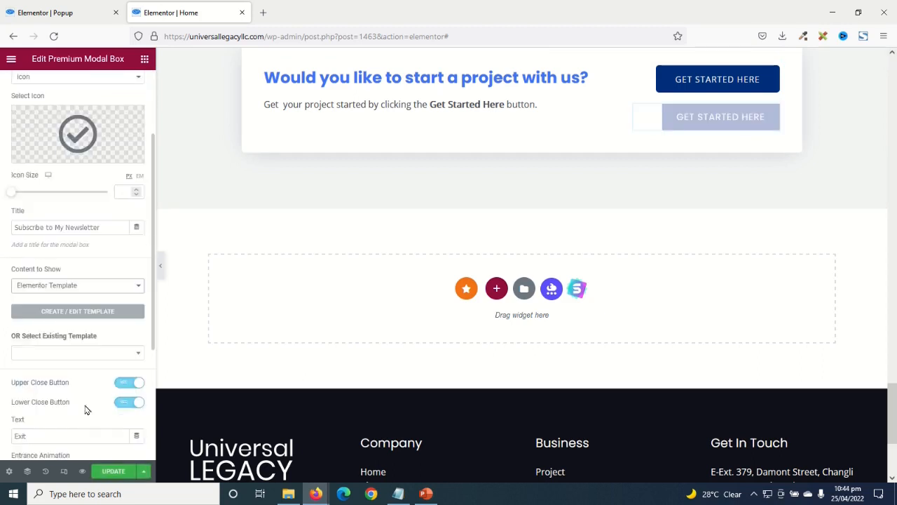
pyautogui.click(64, 360)
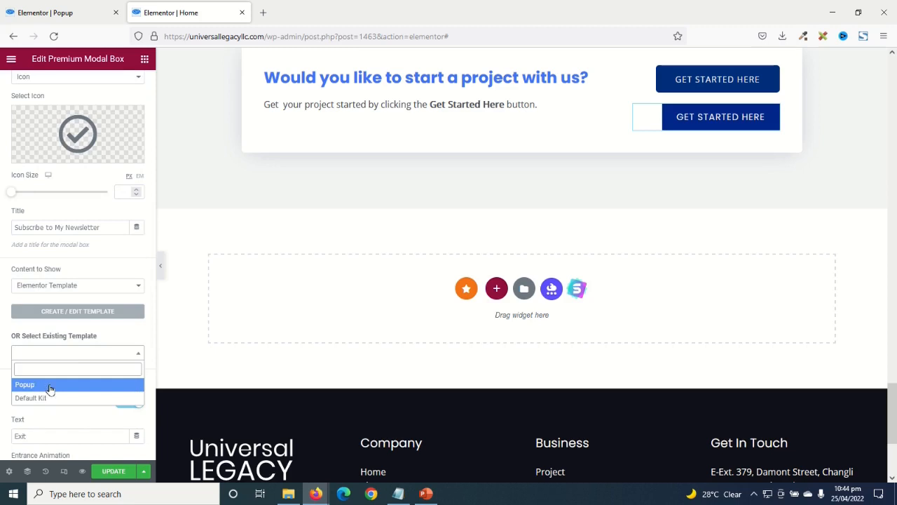
pyautogui.click(47, 389)
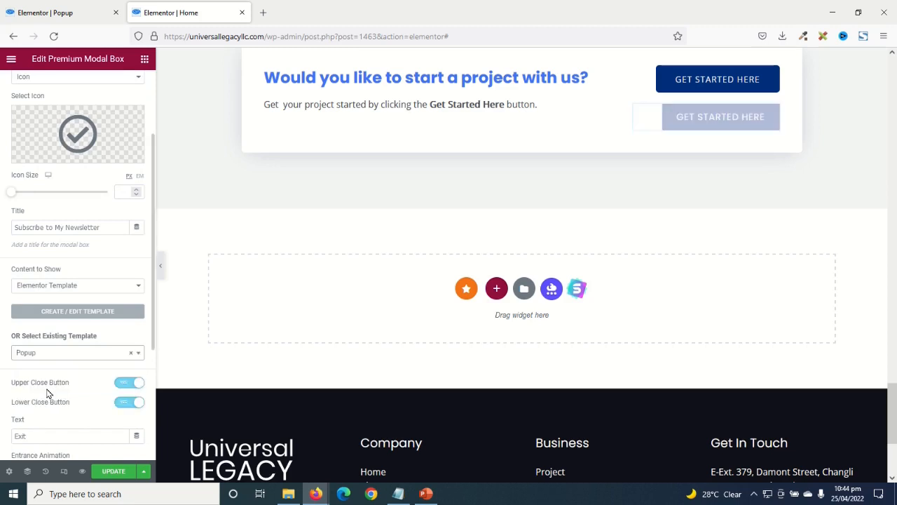
# - Preview the modal's quote request form and select the old title text
pyautogui.click(696, 118)
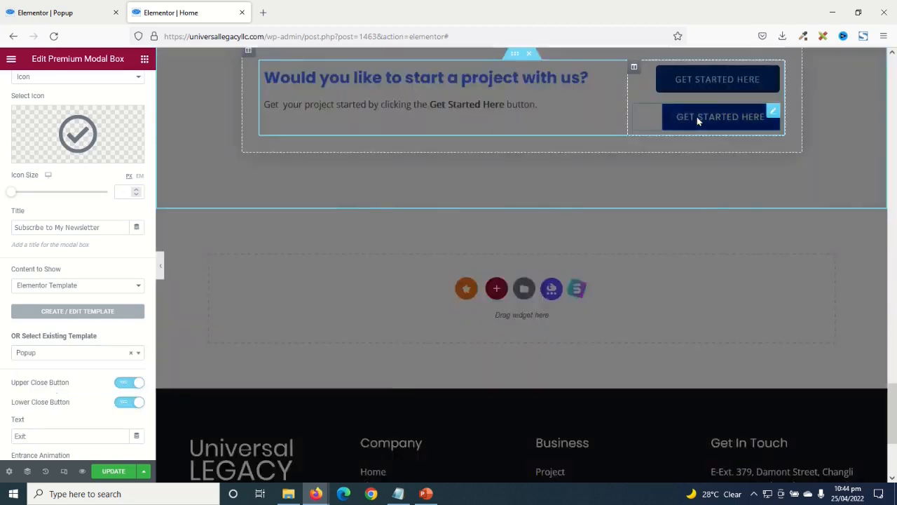
pyautogui.scroll(-3, 640, 234)
pyautogui.scroll(3, 640, 234)
pyautogui.scroll(-3, 638, 238)
pyautogui.scroll(3, 638, 238)
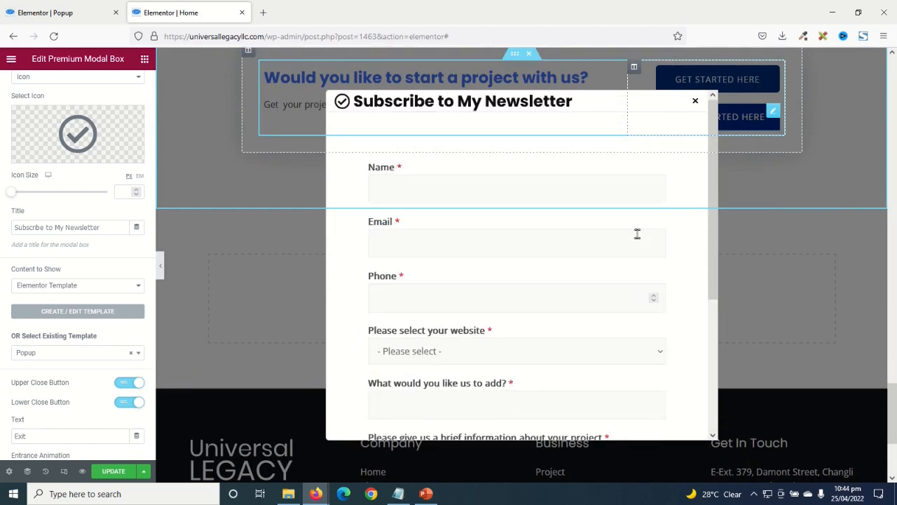
pyautogui.moveTo(99, 227); pyautogui.dragTo(2, 202)
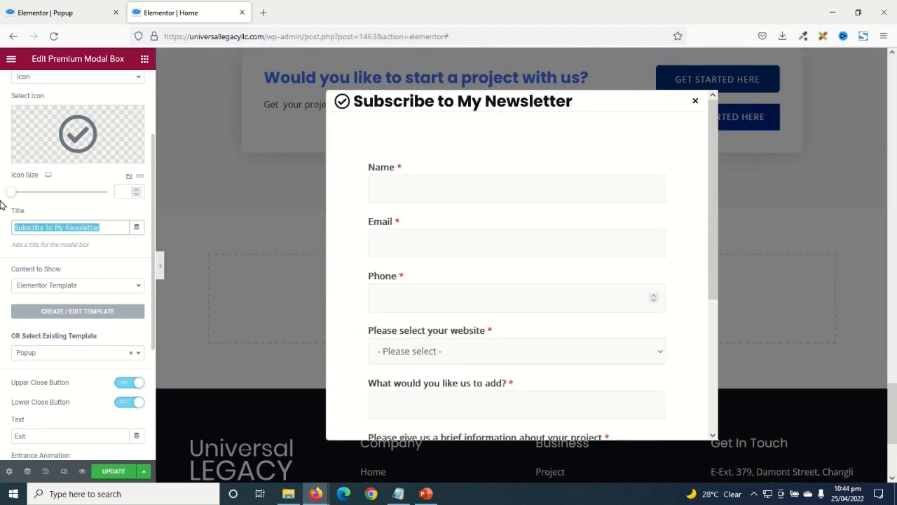
# - Retitle the modal 'Request A Quote', update the Home page, and open its live preview
pyautogui.press('BackSpace')
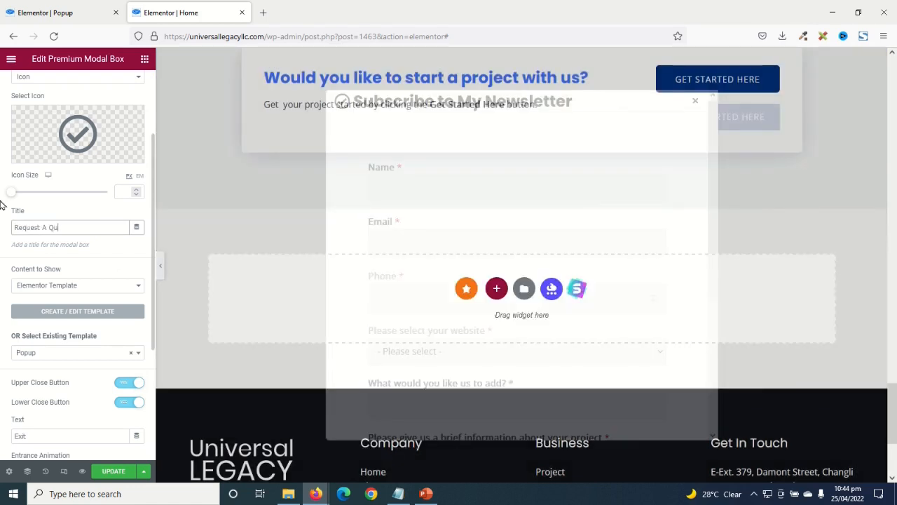
pyautogui.click(99, 475)
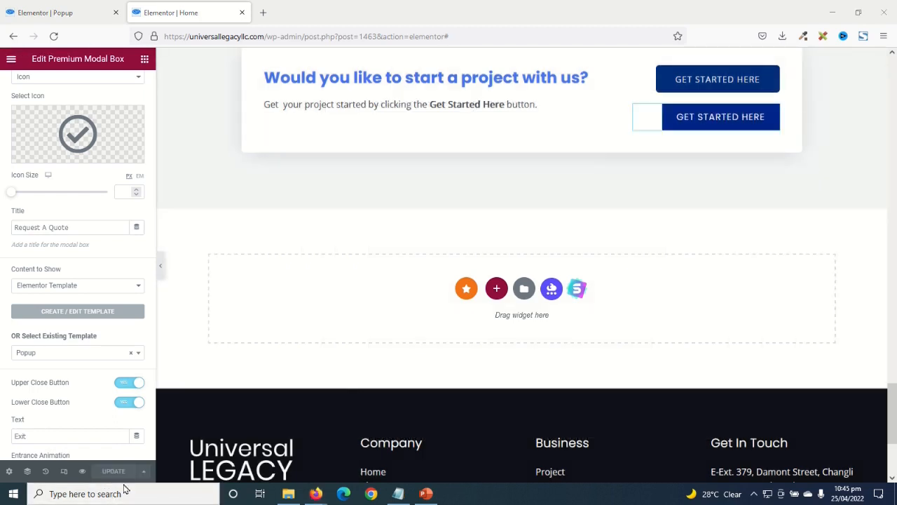
pyautogui.click(82, 471)
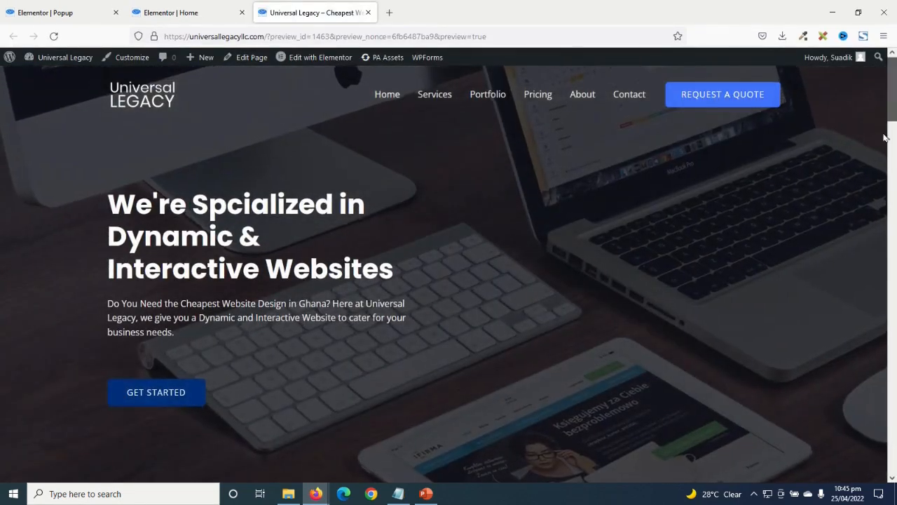
# - Scroll to the call-to-action section and open the Request A Quote popup to check its form fields
pyautogui.moveTo(885, 137); pyautogui.dragTo(873, 399)
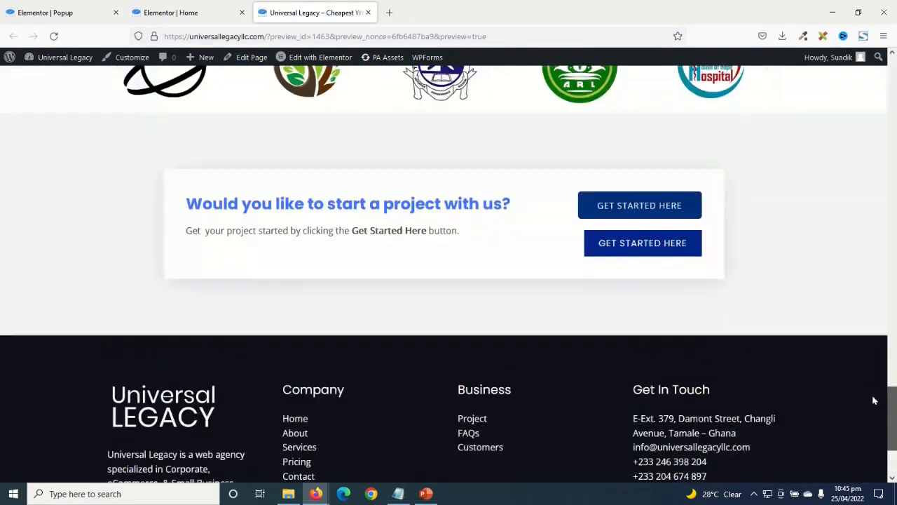
pyautogui.click(642, 266)
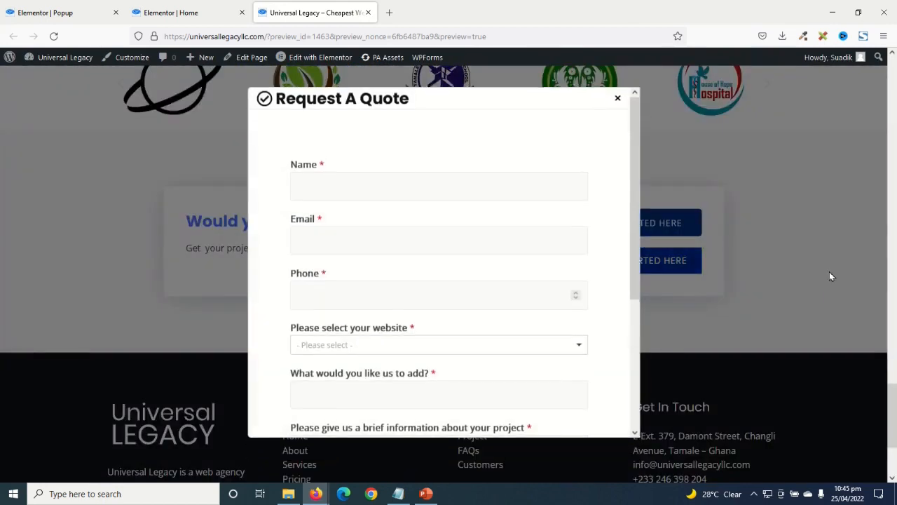
pyautogui.scroll(-3, 508, 227)
pyautogui.scroll(3, 507, 227)
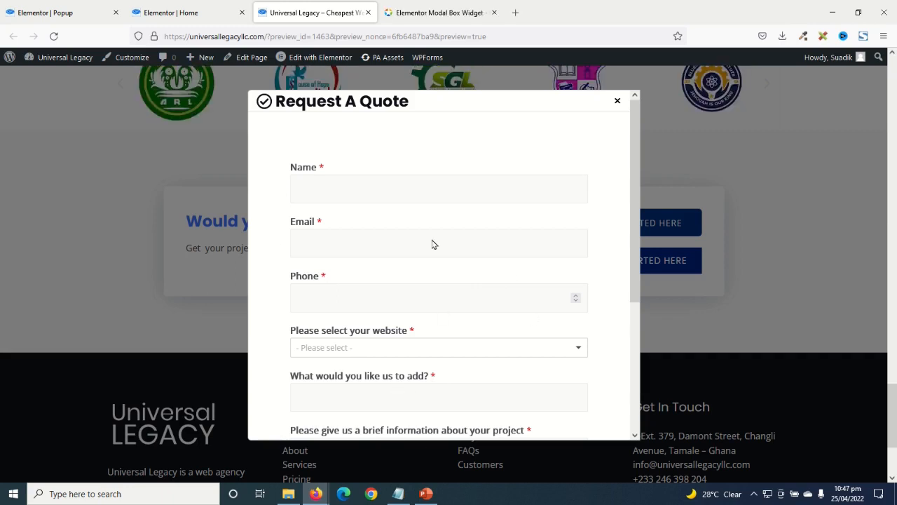
# - On the Premium Addons modal box page, preview the Single Image and Image Gallery demo modals
pyautogui.click(424, 16)
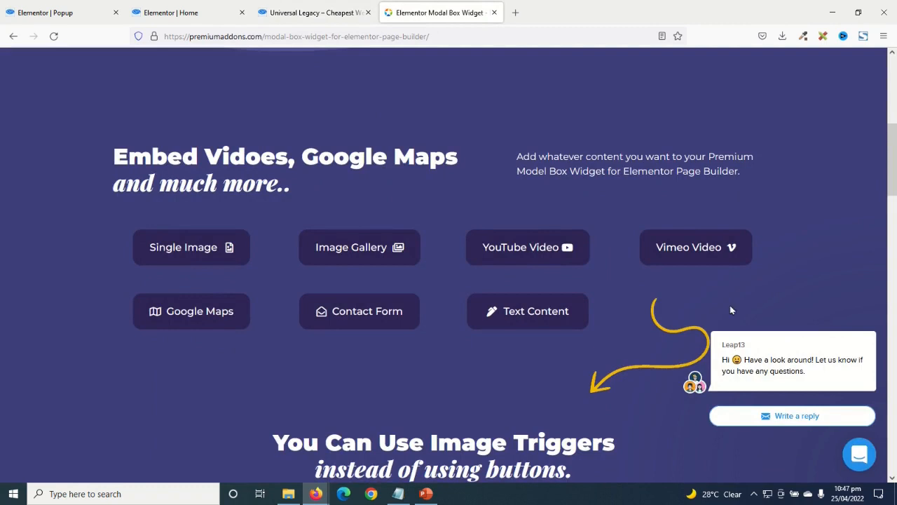
pyautogui.click(186, 251)
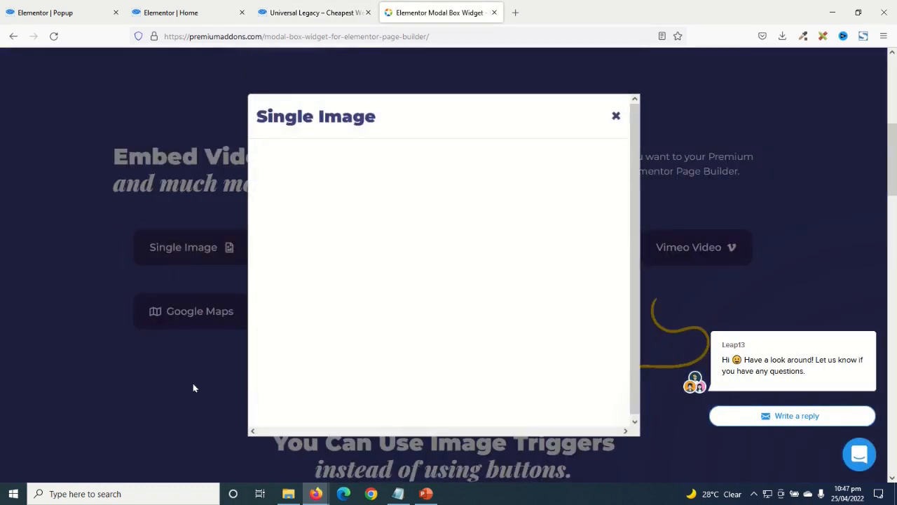
pyautogui.click(194, 387)
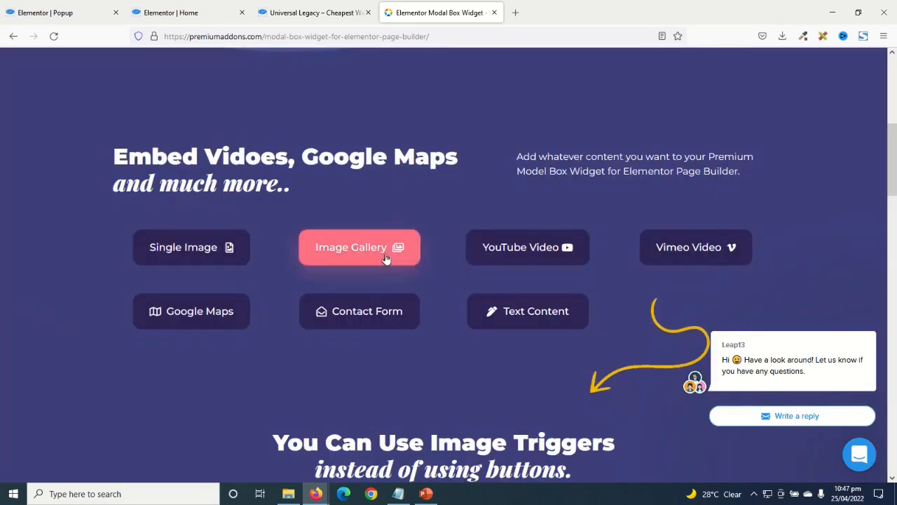
pyautogui.click(385, 259)
pyautogui.click(164, 382)
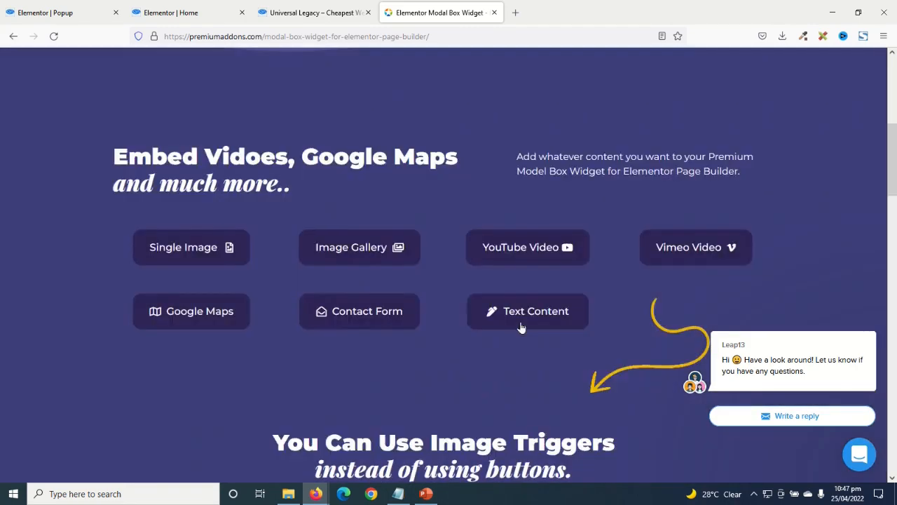
# - Preview the YouTube Video, Contact Form and Text Content demos, then close the Premium Addons page
pyautogui.click(522, 248)
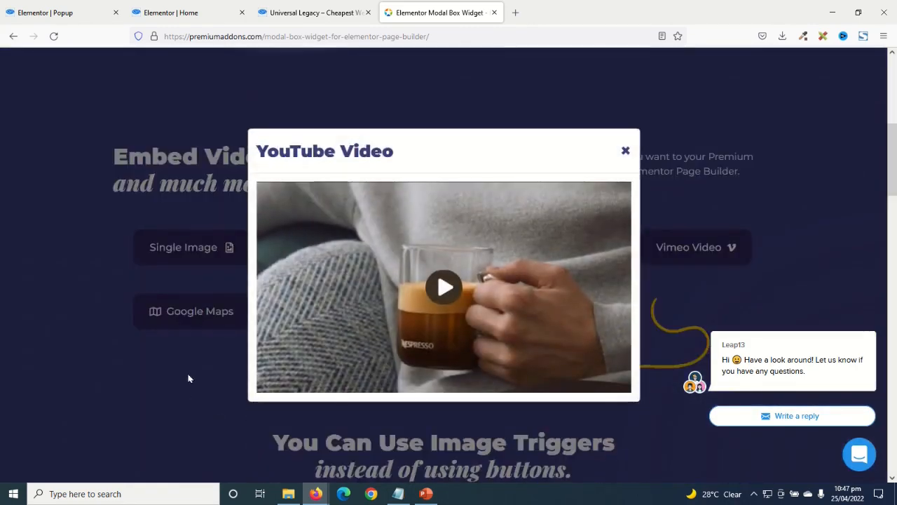
pyautogui.click(188, 378)
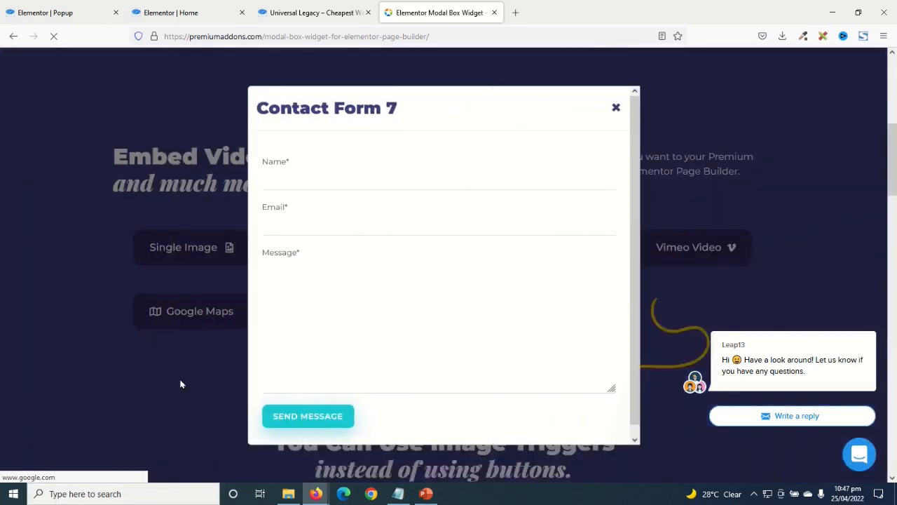
pyautogui.click(181, 384)
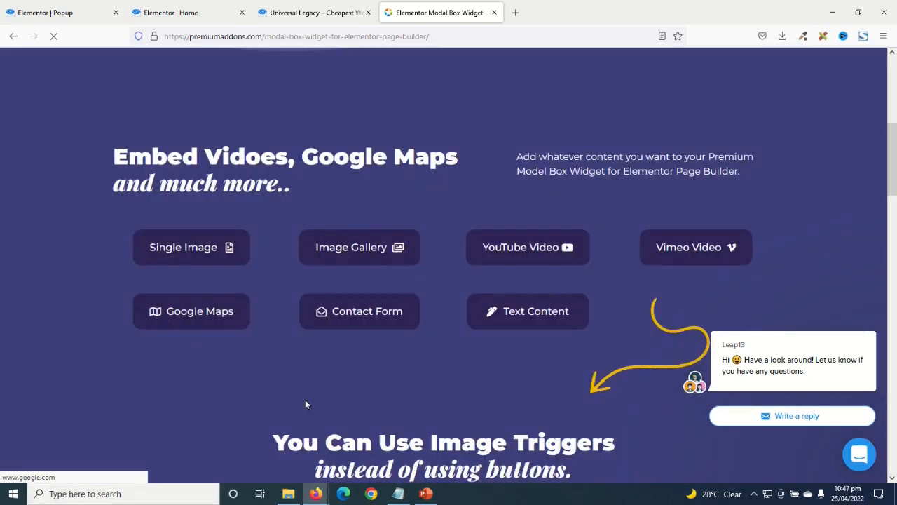
pyautogui.click(536, 312)
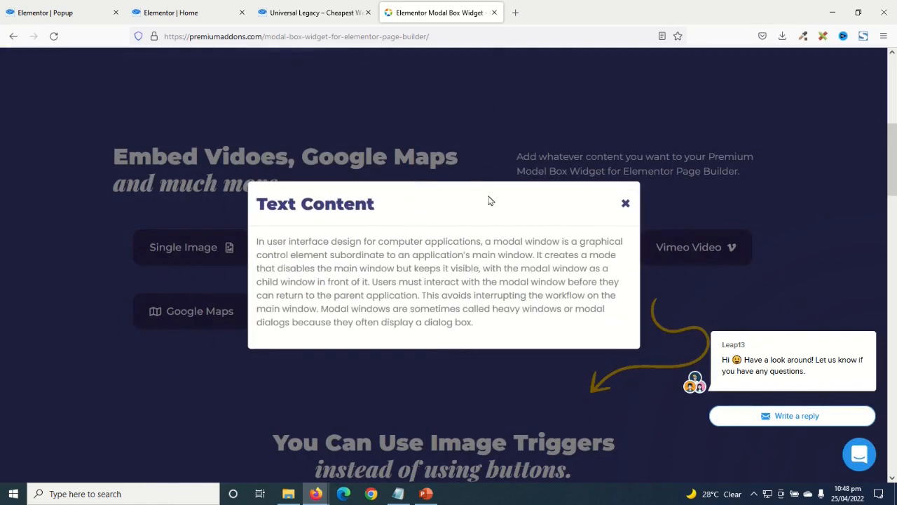
pyautogui.click(494, 12)
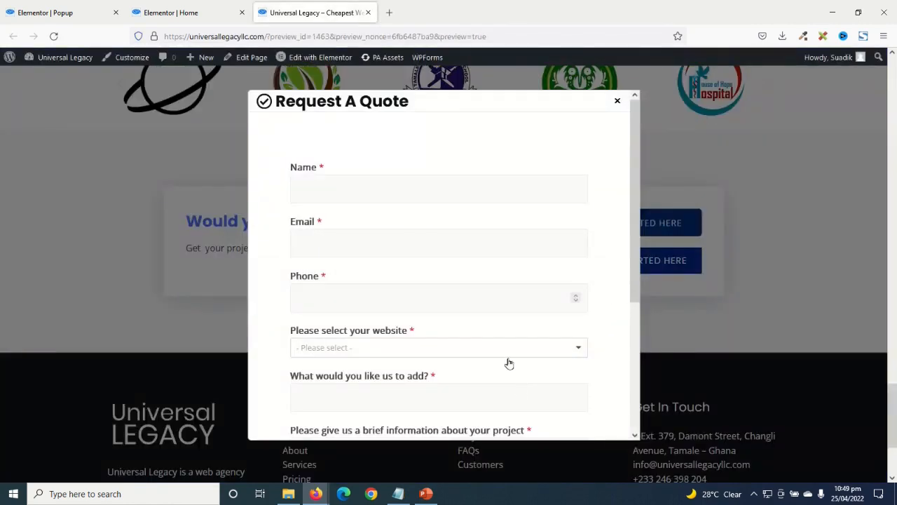
pyautogui.scroll(-3, 483, 223)
pyautogui.scroll(3, 483, 229)
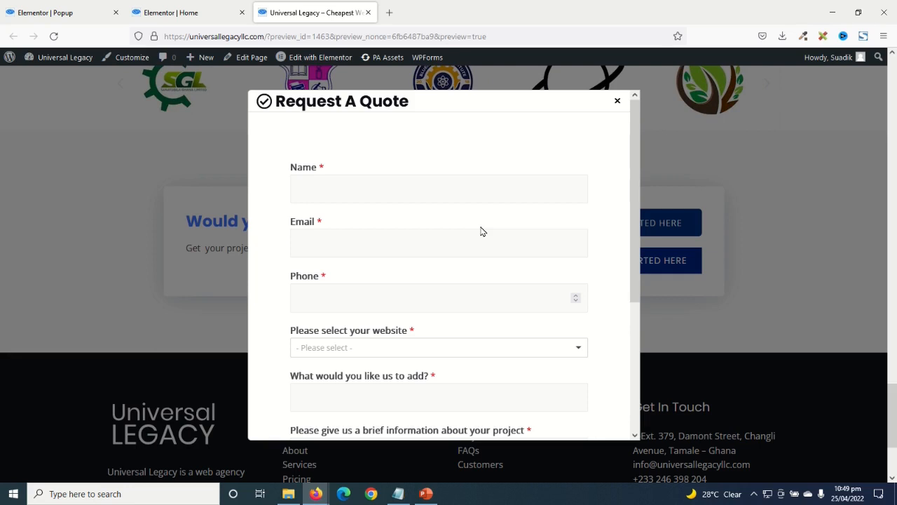
pyautogui.click(774, 312)
pyautogui.click(653, 267)
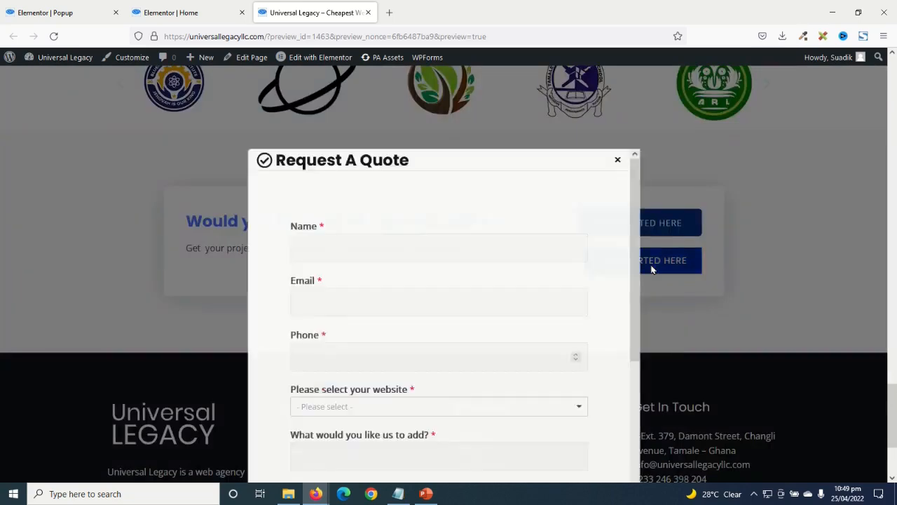
pyautogui.click(760, 279)
pyautogui.click(655, 261)
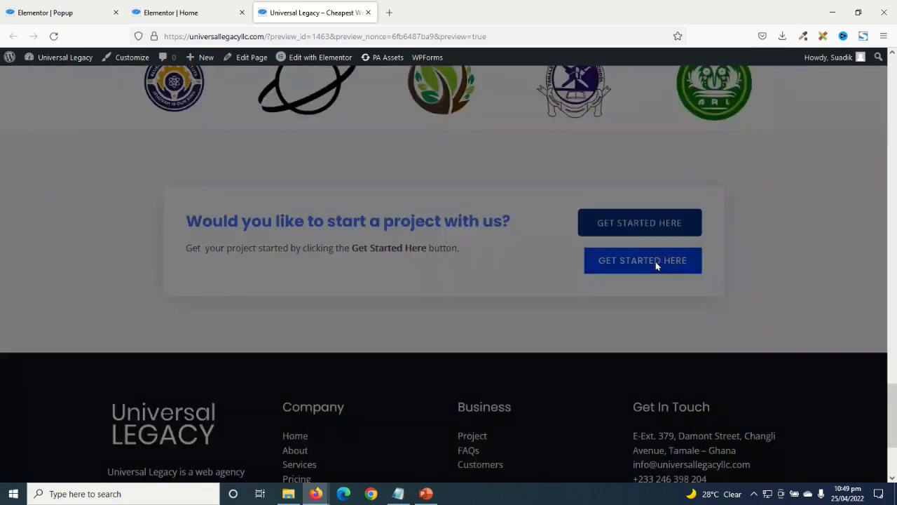